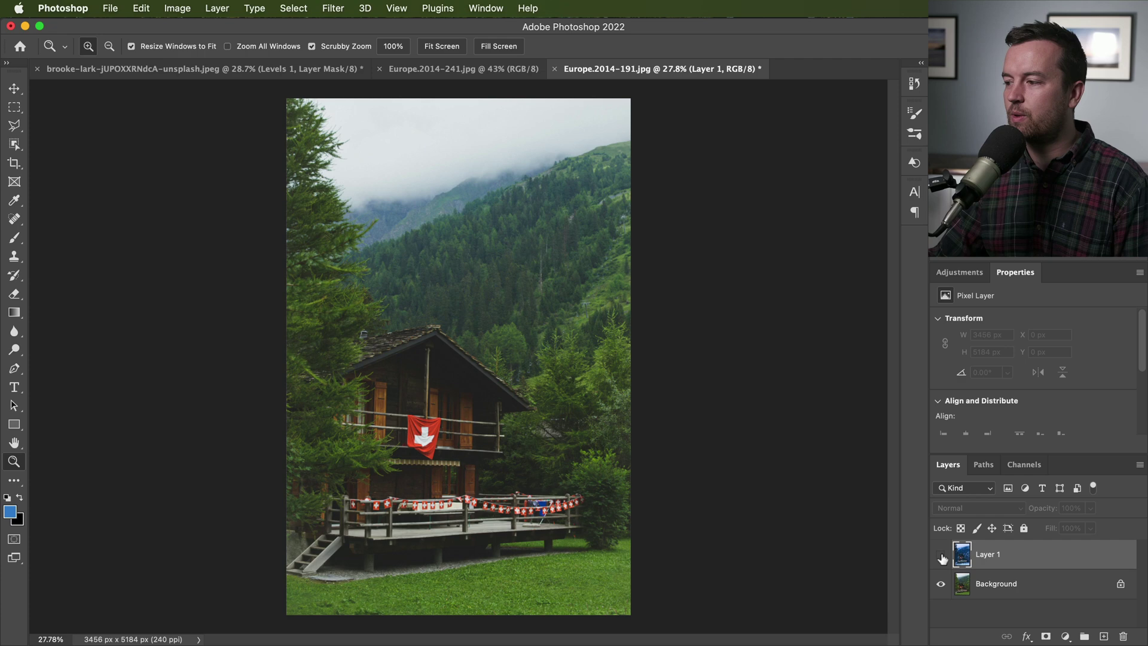
# - Preview the wintry Layer 1 over the green chalet photo, hide it again, and select Background
pyautogui.click(941, 556)
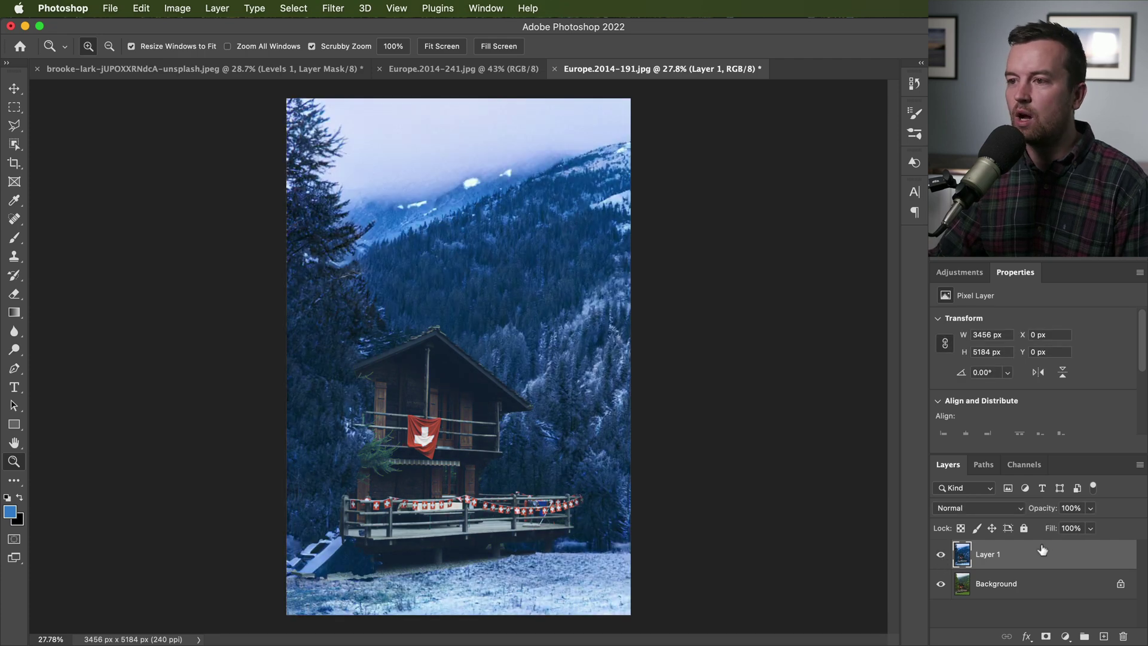
pyautogui.click(941, 555)
pyautogui.click(1012, 584)
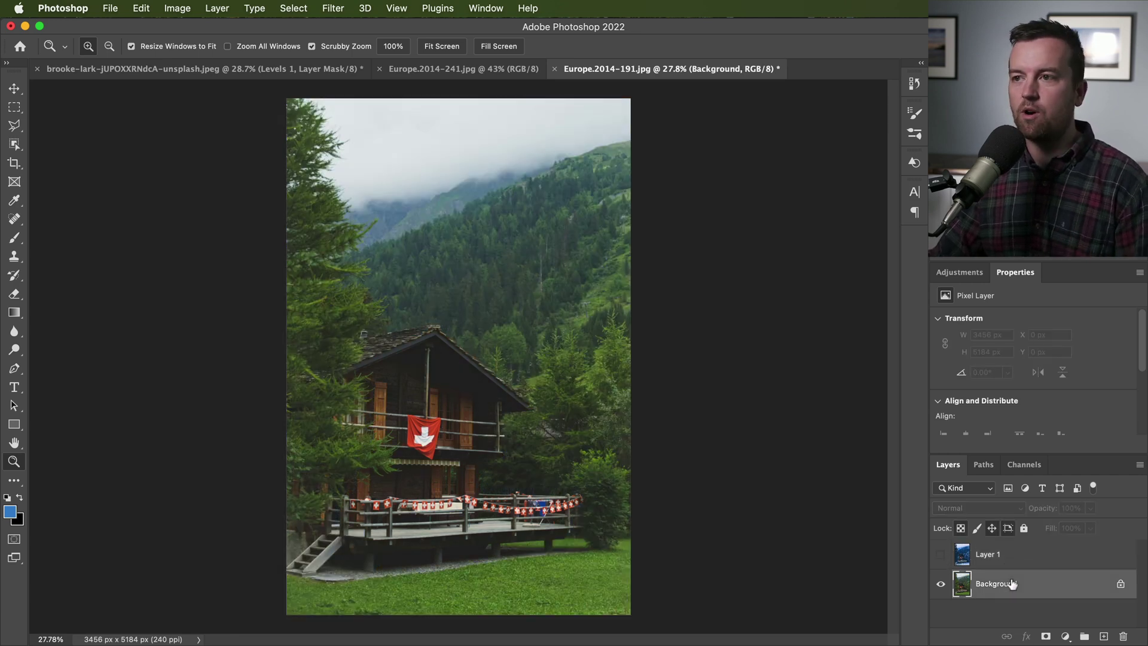
# - Open Filter > Neural Filters and switch on the Landscape Mixer filter
pyautogui.click(333, 7)
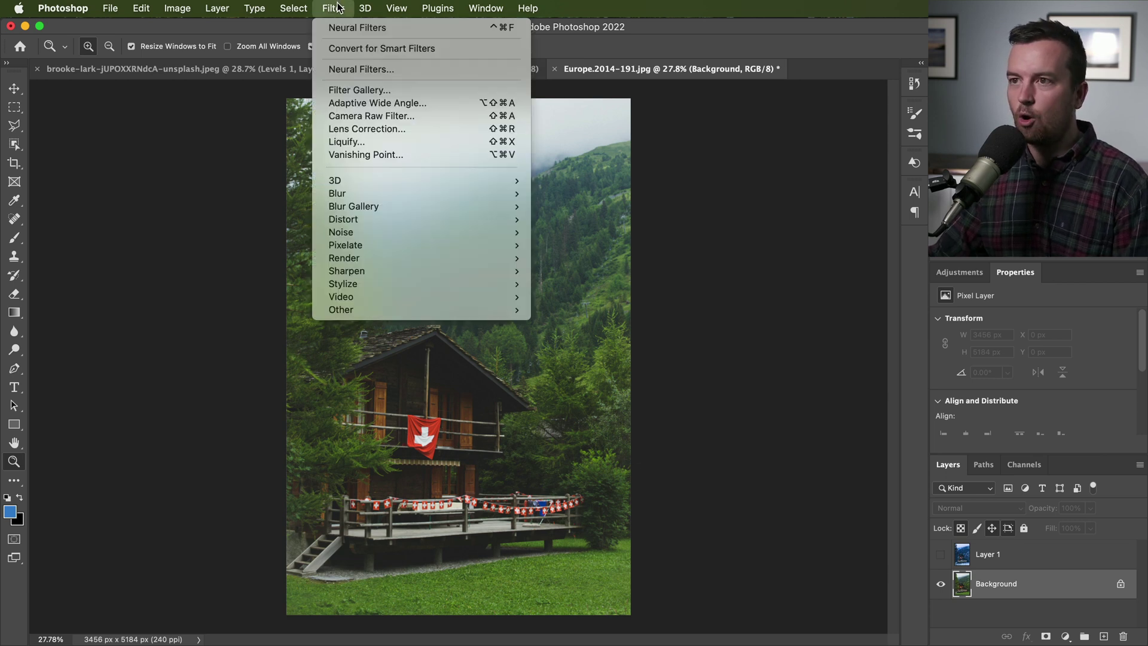
pyautogui.click(342, 68)
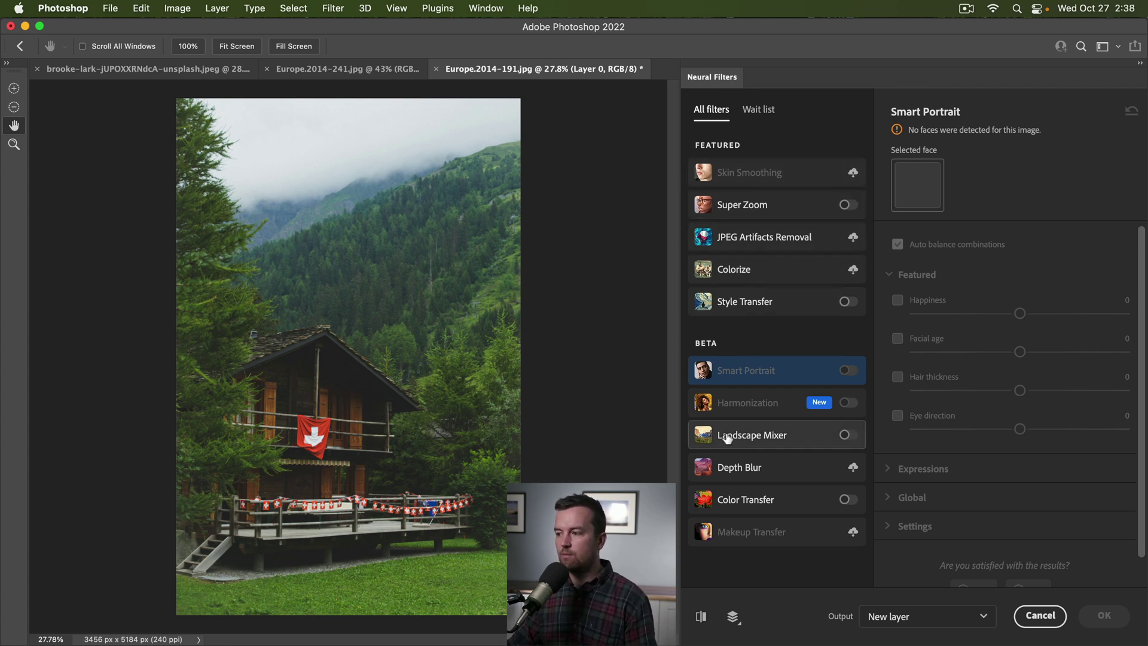
pyautogui.click(845, 436)
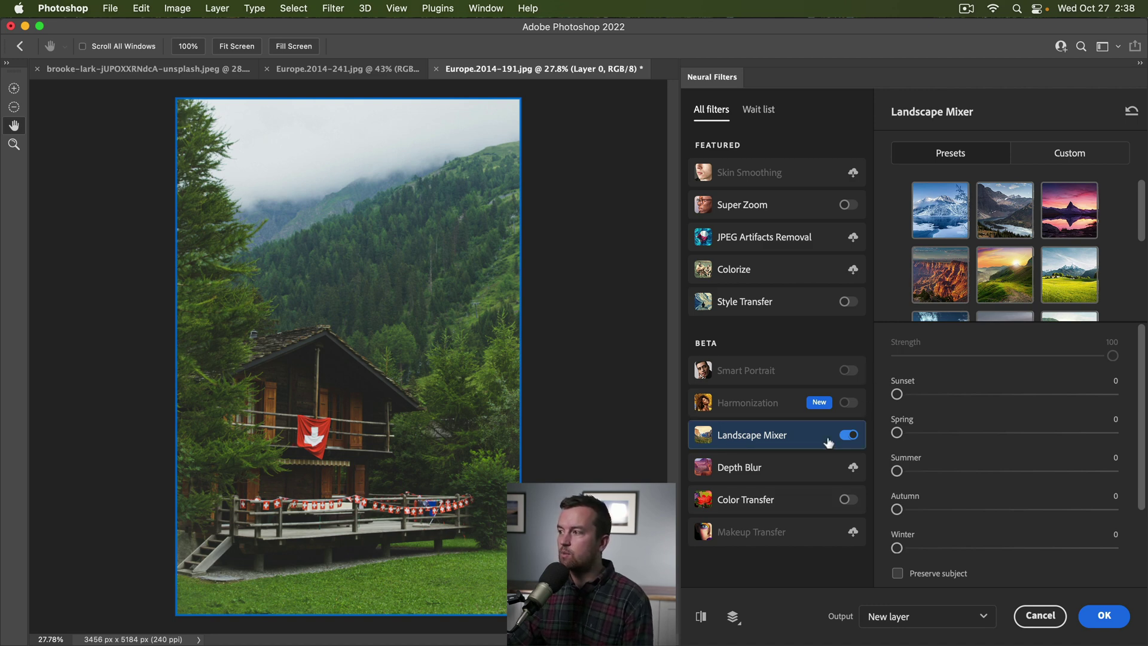
# - Apply the first snowy mountain preset in Landscape Mixer at Strength 100
pyautogui.scroll(-1, 1060, 217)
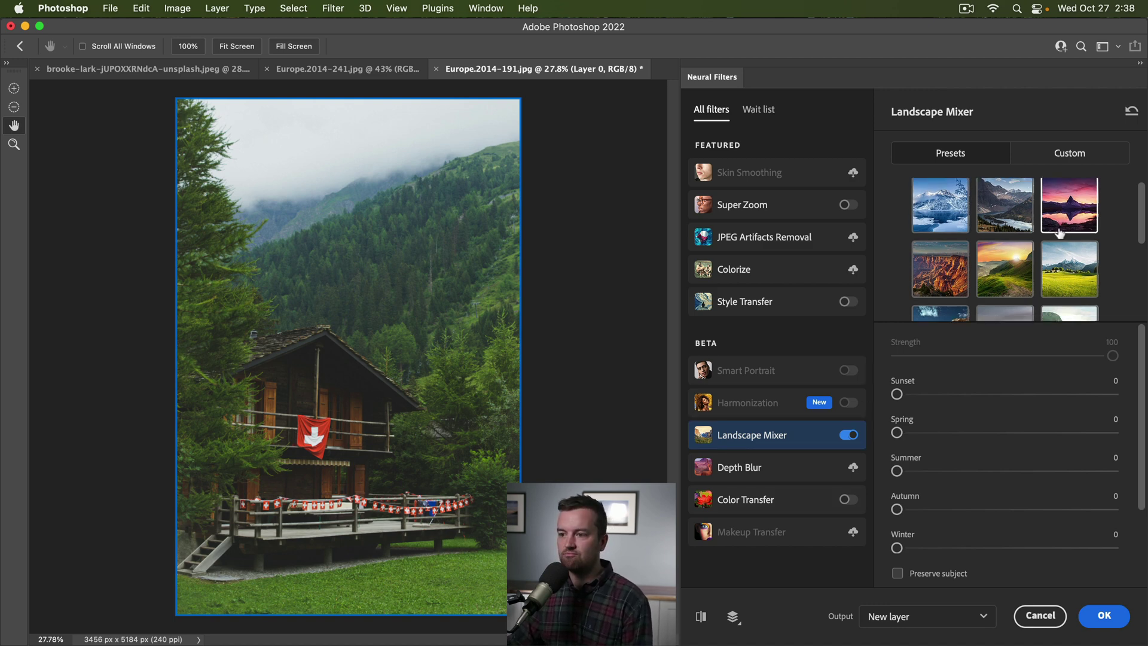
pyautogui.click(939, 205)
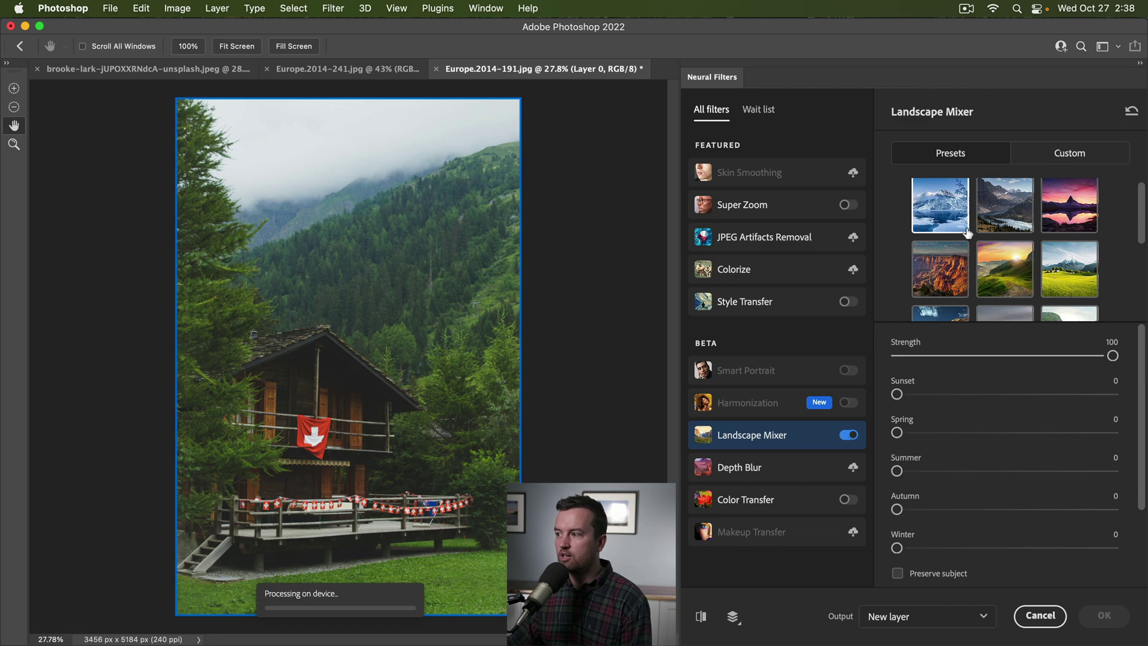
pyautogui.scroll(1, 968, 233)
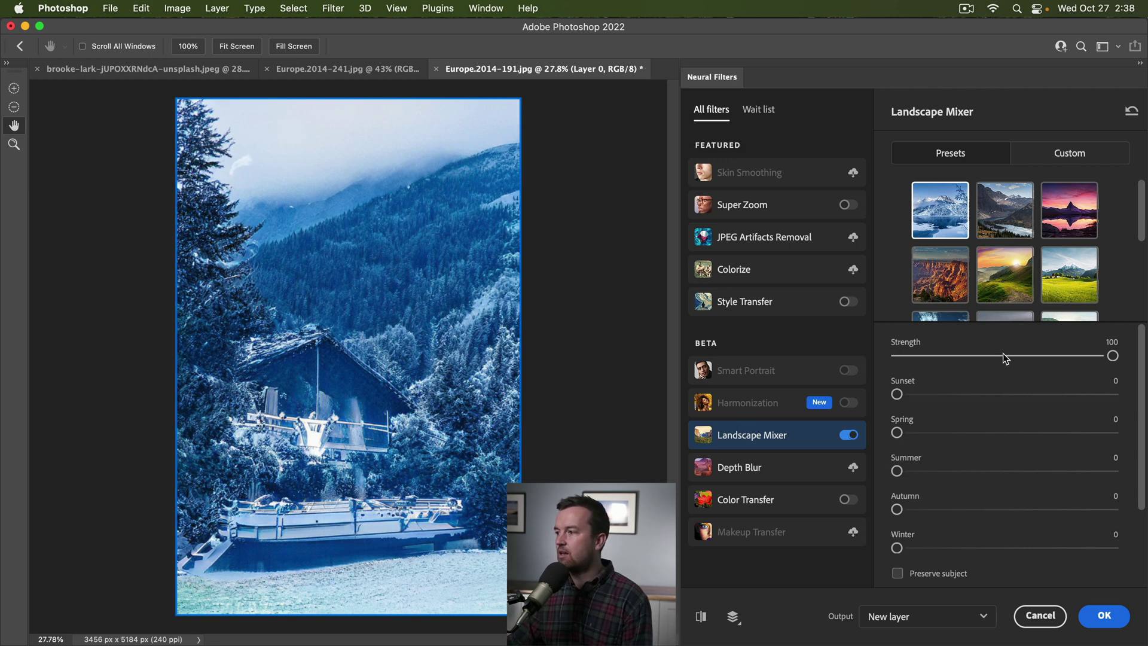
pyautogui.scroll(-3, 1002, 353)
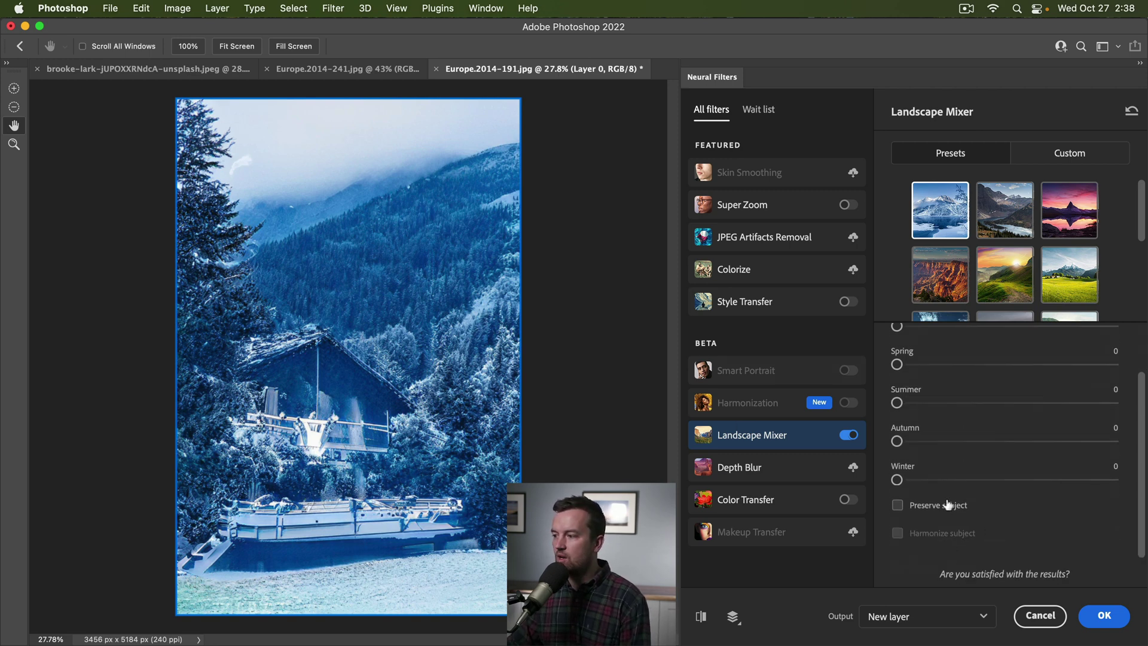
# - Turn on Preserve subject and Harmonize subject in the Landscape Mixer settings
pyautogui.click(897, 505)
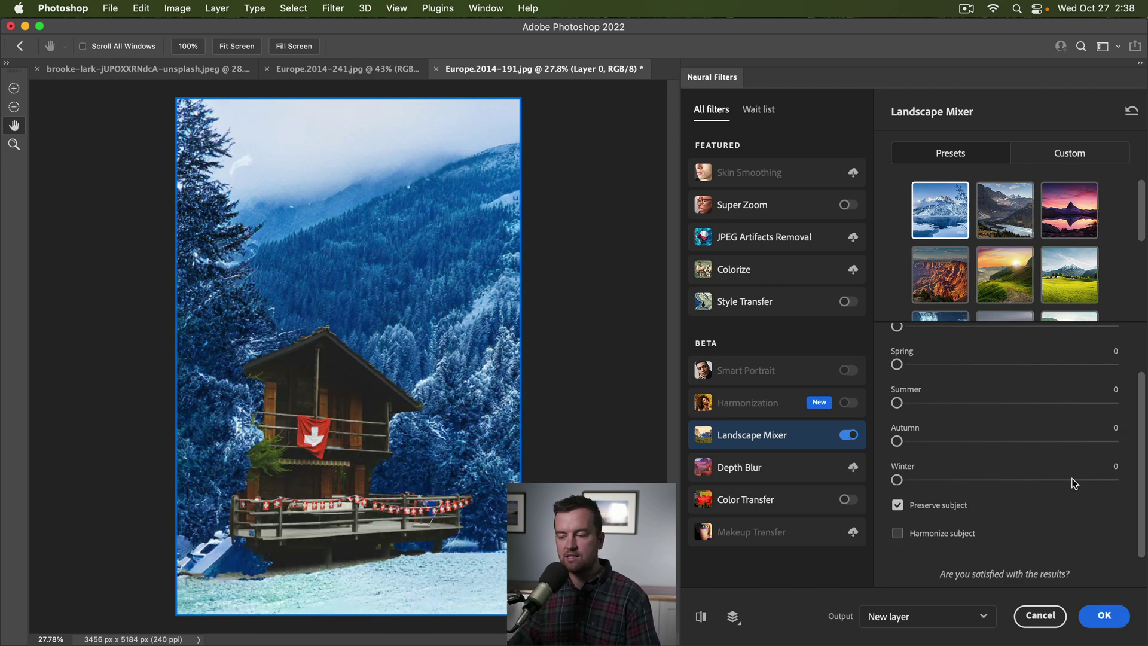
pyautogui.click(936, 536)
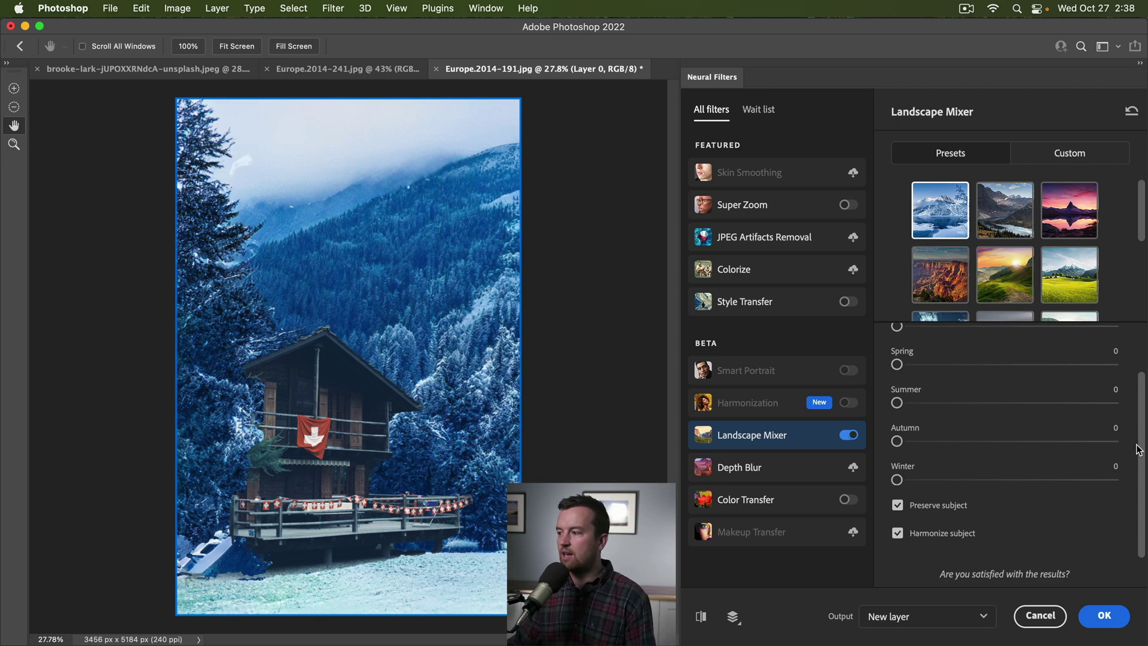
pyautogui.moveTo(1141, 437); pyautogui.dragTo(1142, 414)
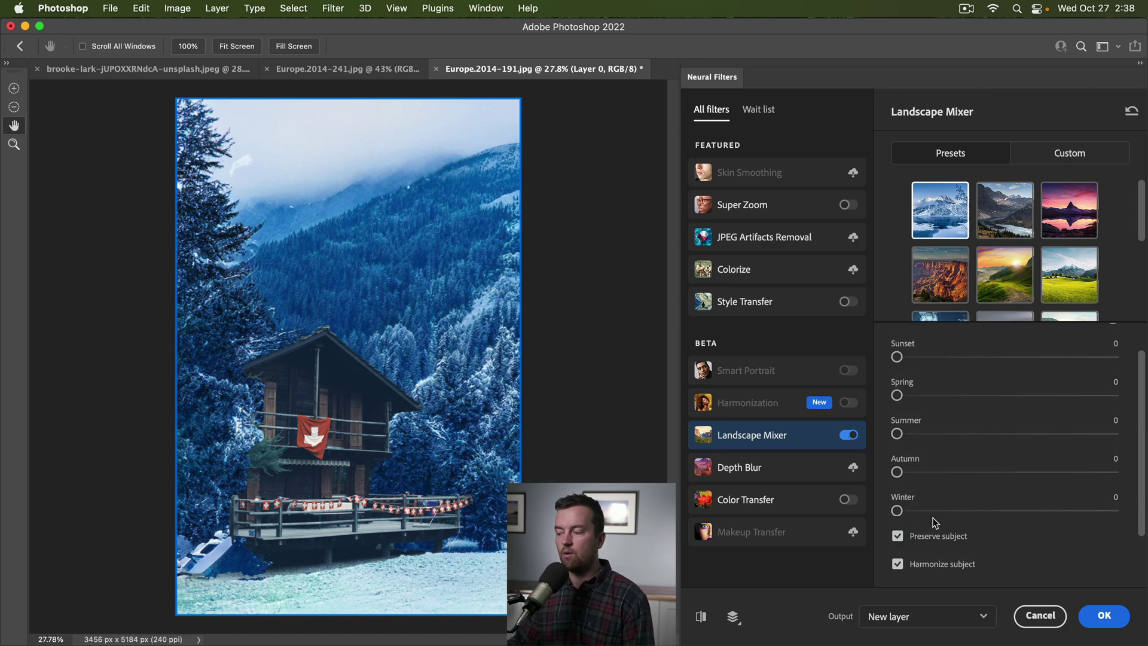
# - Try Winter at about 28, reset it to 0, view Custom, then return to a preset
pyautogui.moveTo(922, 513); pyautogui.dragTo(957, 514)
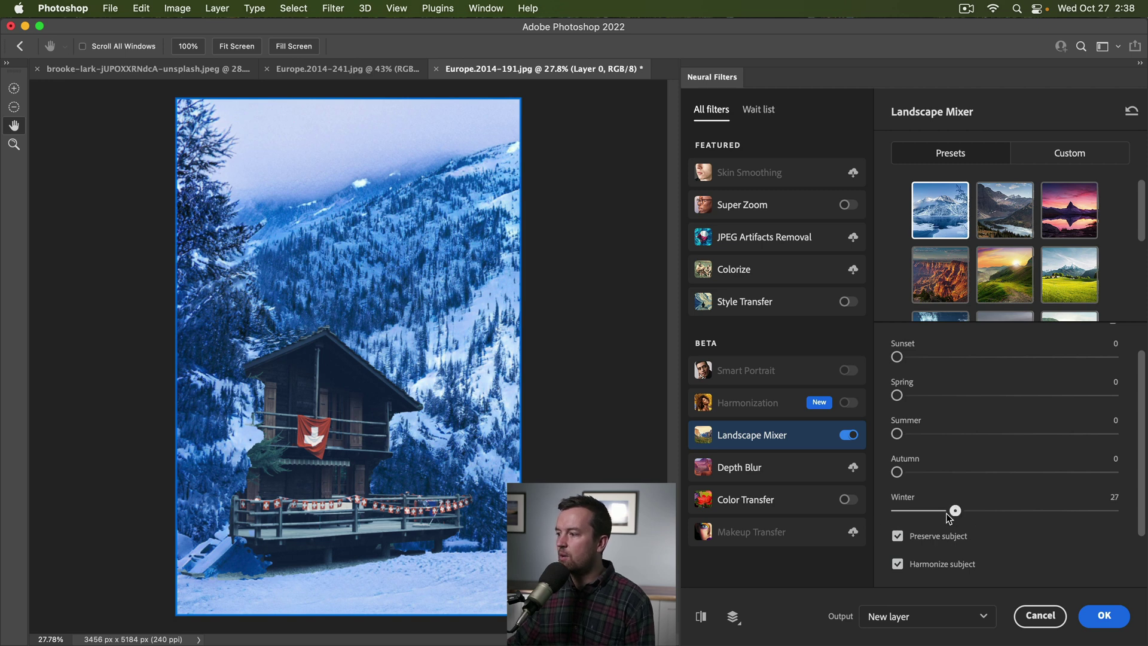
pyautogui.moveTo(955, 512); pyautogui.dragTo(890, 514)
pyautogui.click(1056, 162)
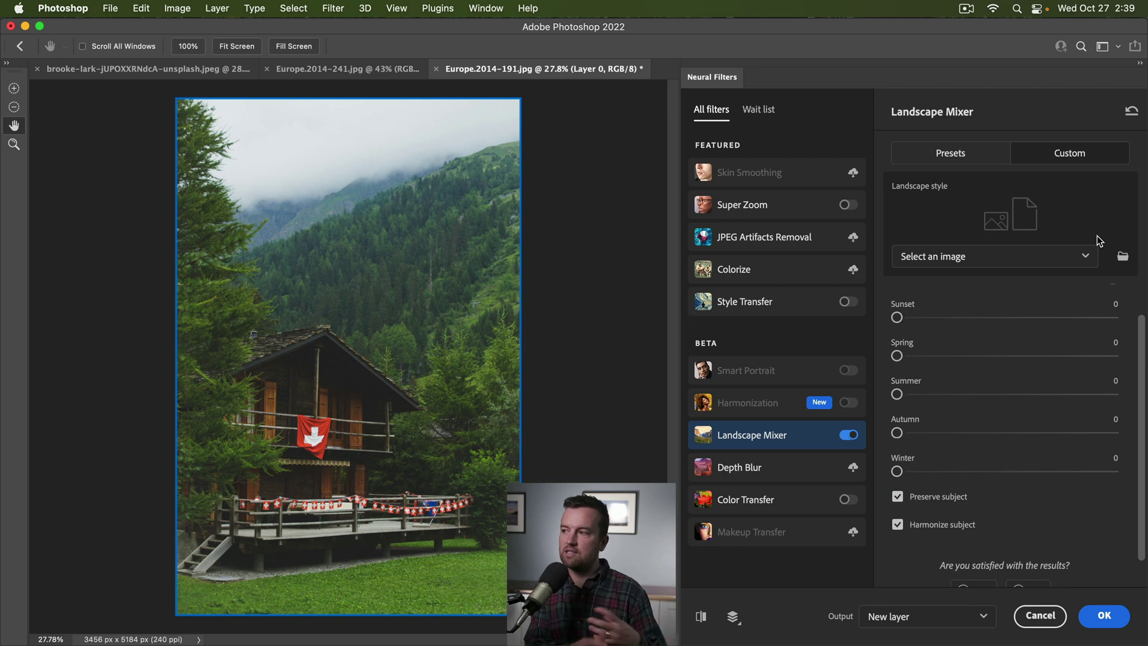
pyautogui.click(957, 154)
pyautogui.click(991, 302)
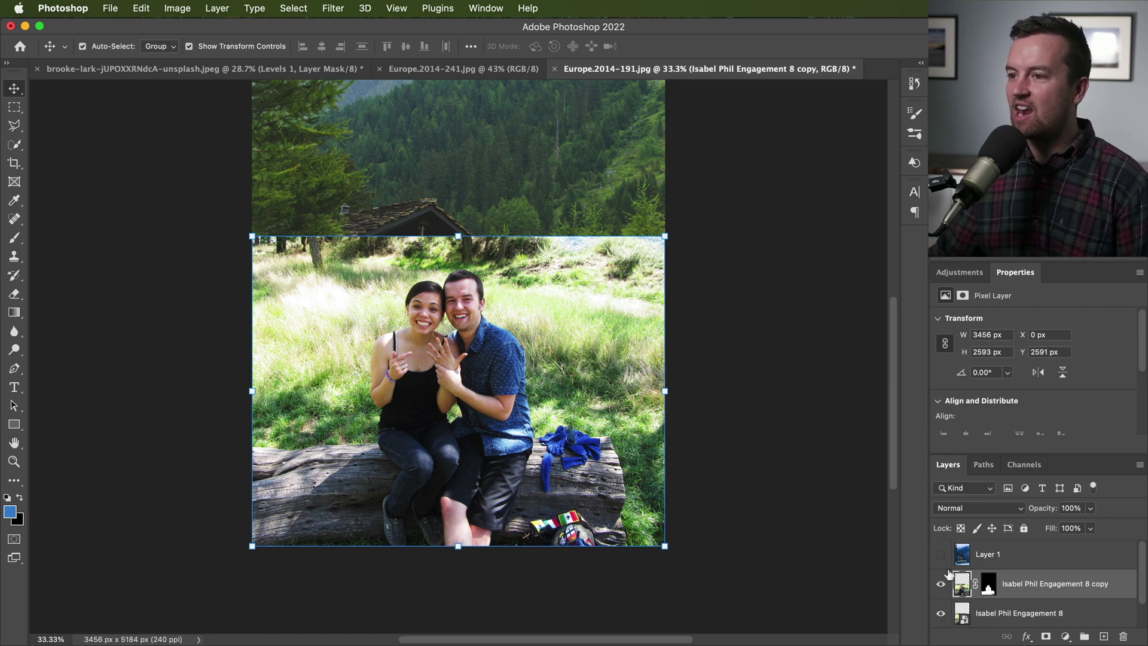
# - Hide the original engagement layer and scale the cut-out couple to 1423 × 1067 px, lower-left
pyautogui.click(941, 613)
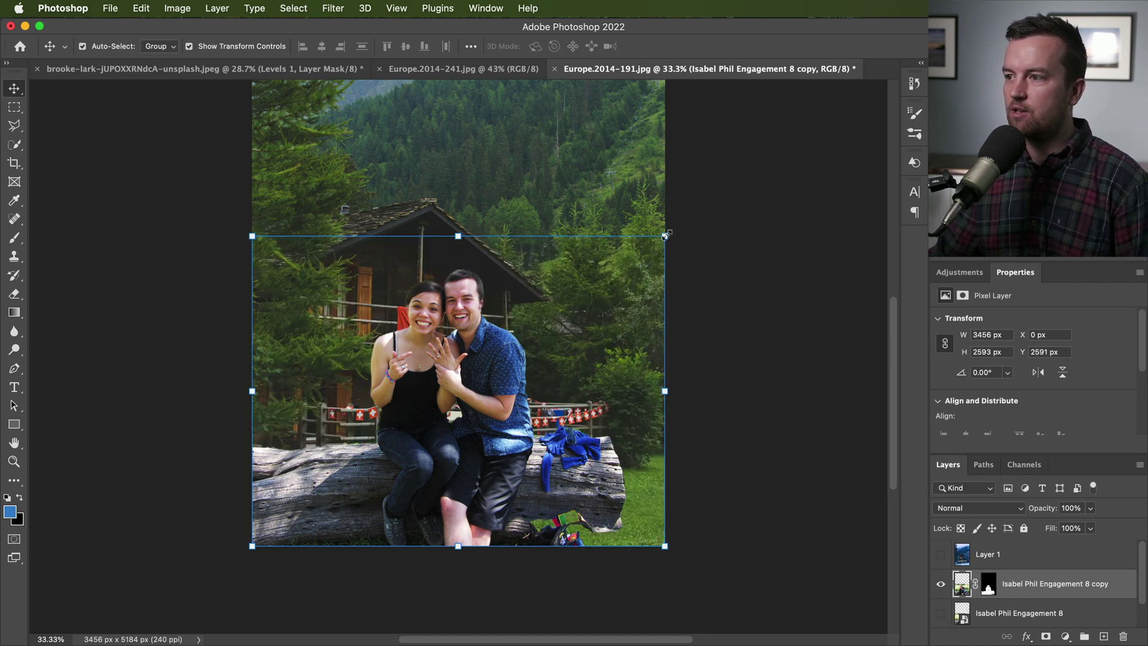
pyautogui.moveTo(664, 235); pyautogui.dragTo(449, 453)
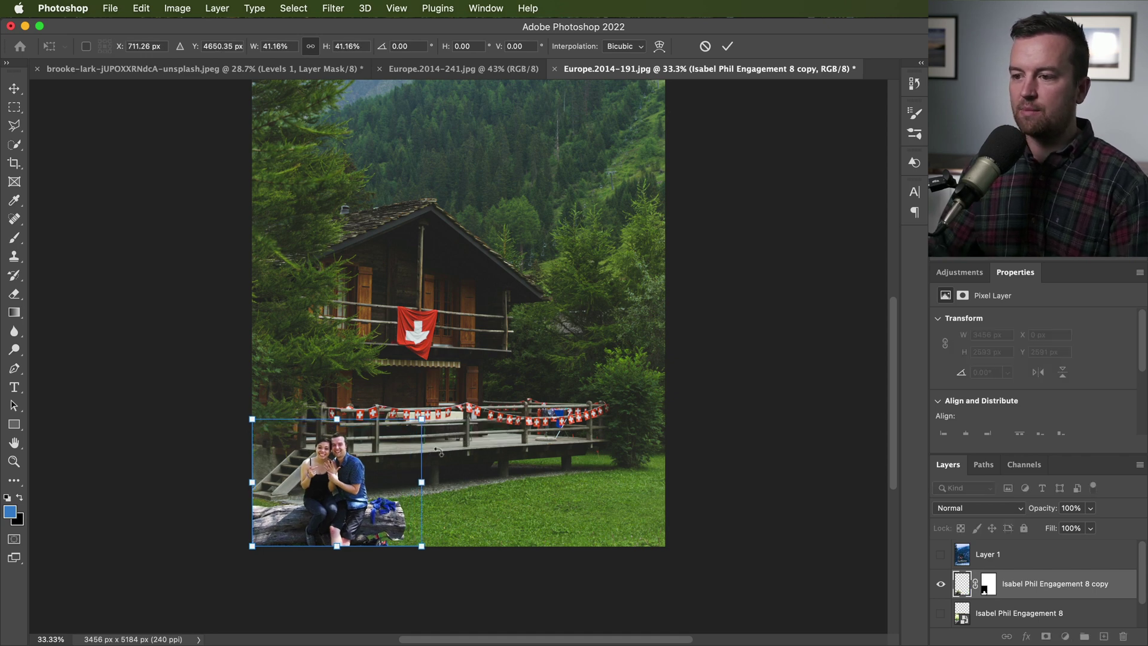
pyautogui.press('Return')
pyautogui.press('z')
pyautogui.click(418, 457)
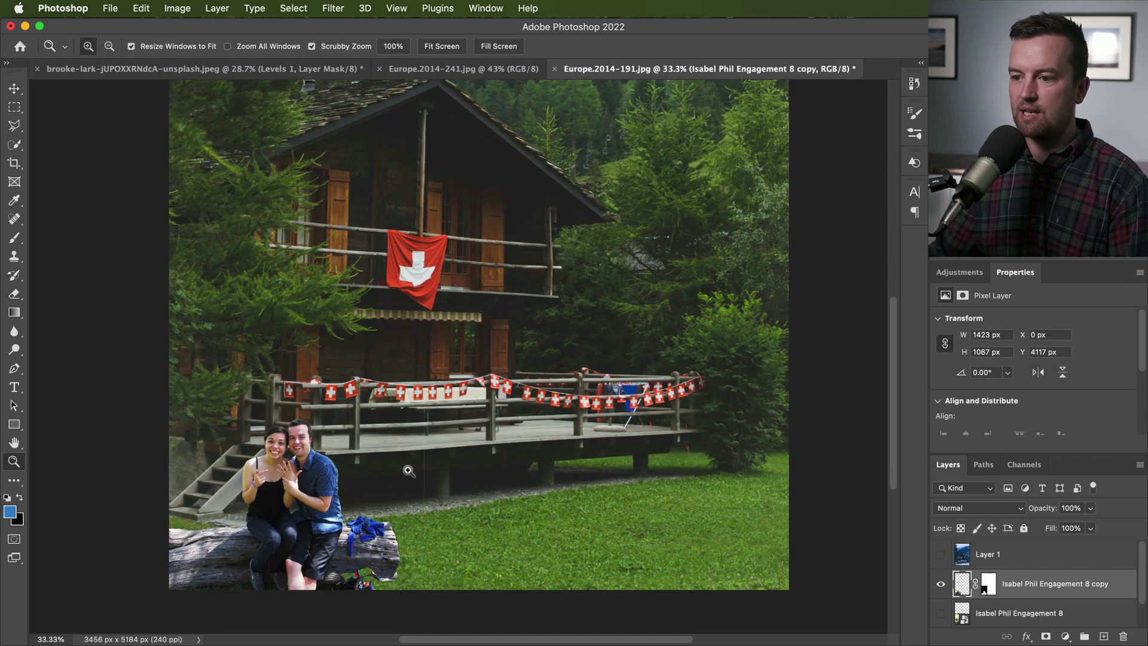
pyautogui.press('v')
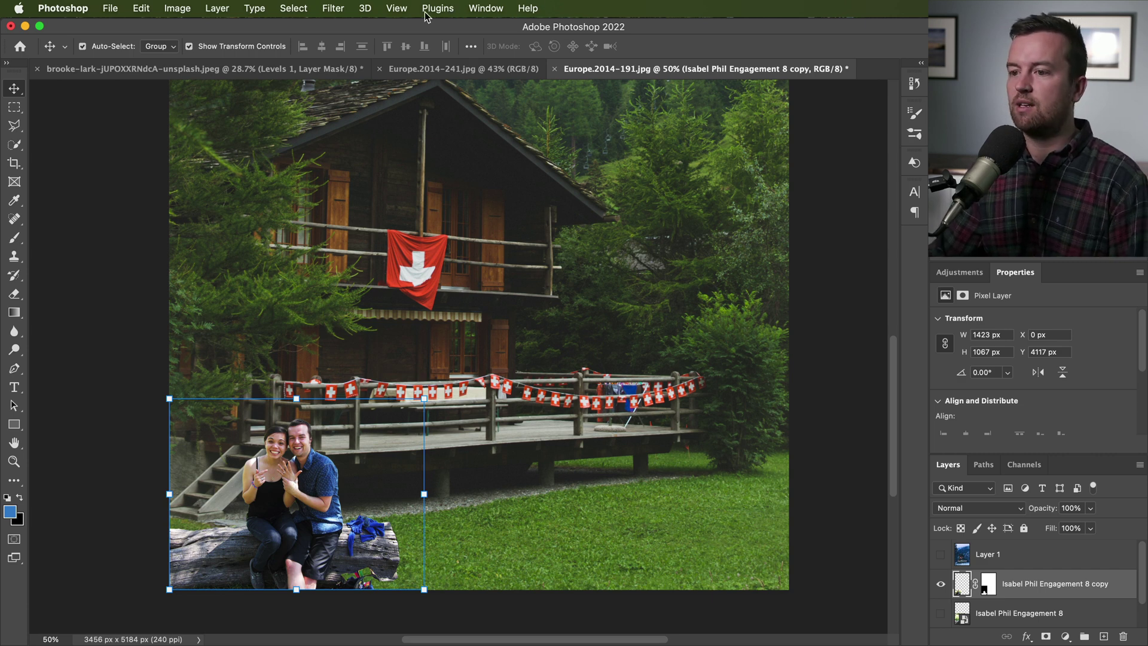
# - Enable Neural Filters Harmonization using the Background layer as reference at Strength 75
pyautogui.click(333, 9)
pyautogui.click(352, 29)
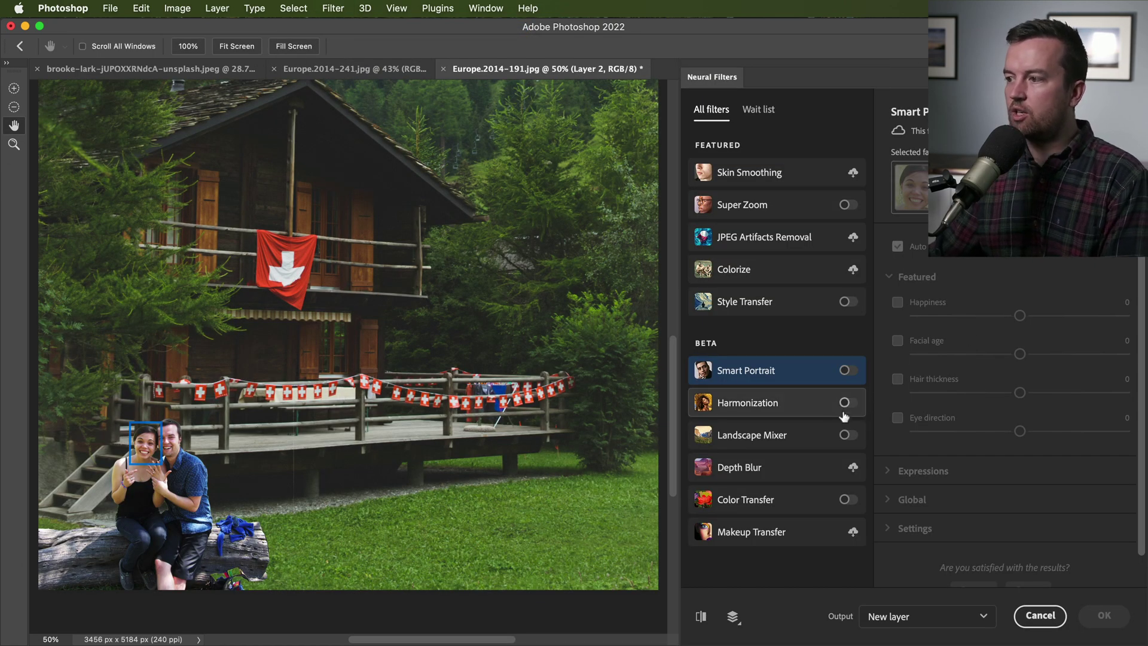
pyautogui.click(847, 403)
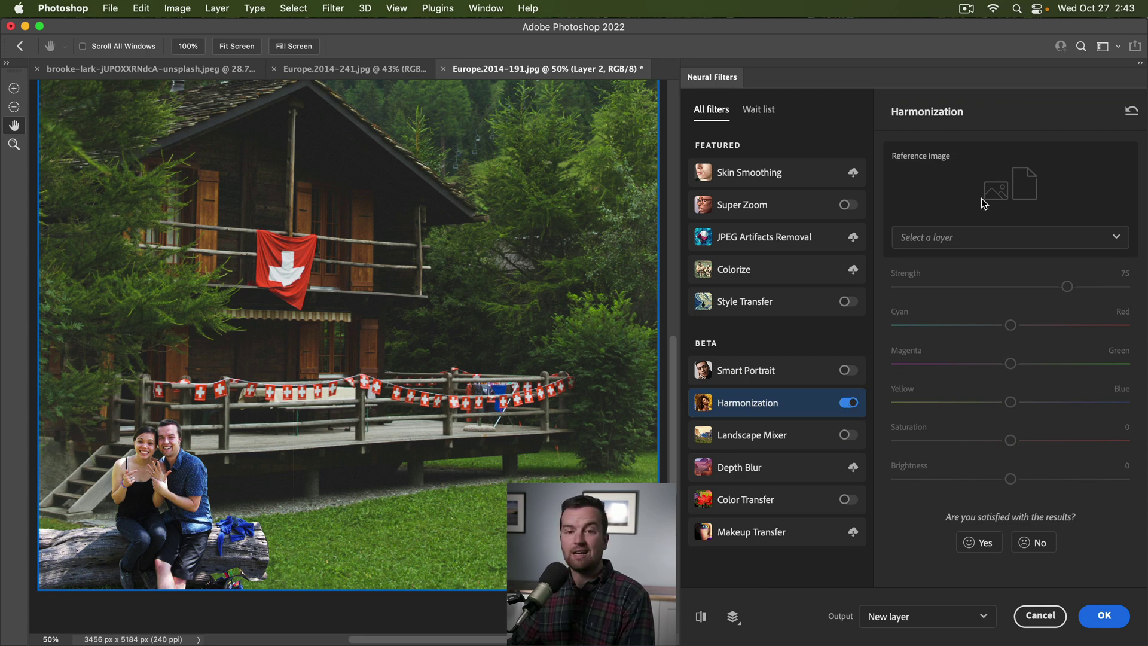
pyautogui.click(992, 236)
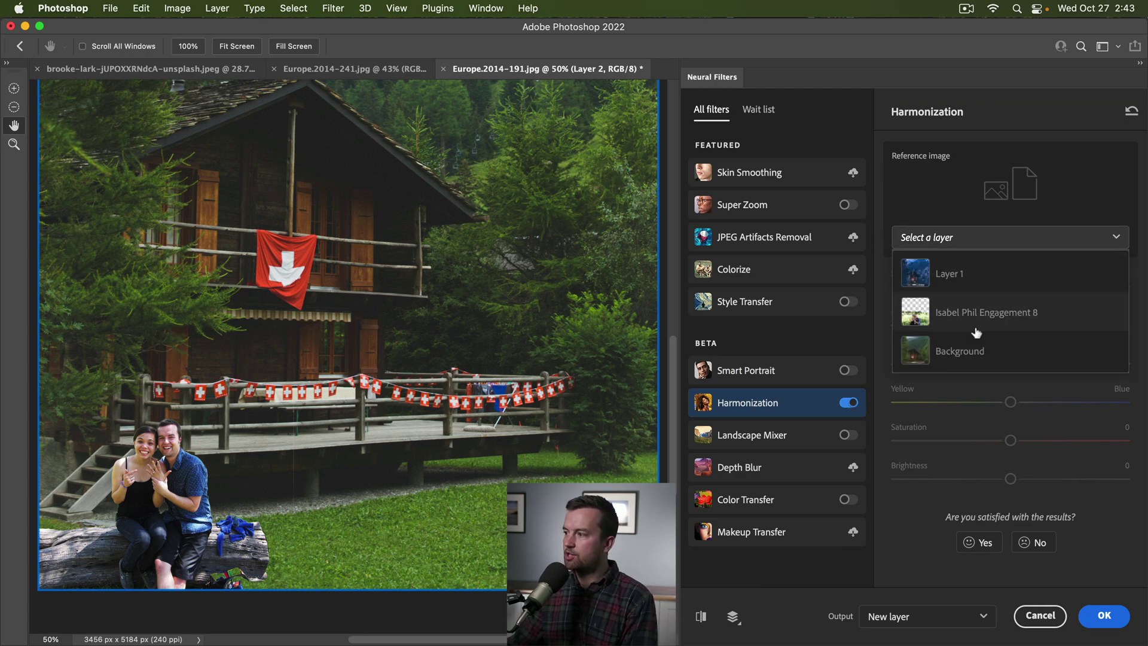
pyautogui.click(959, 361)
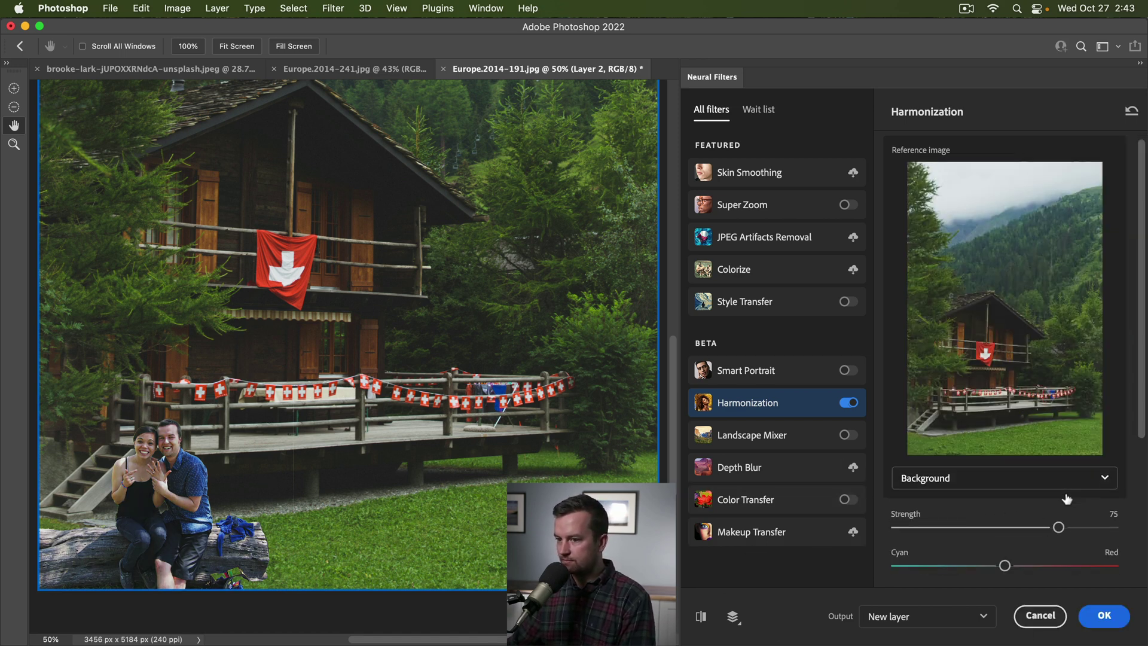
pyautogui.scroll(-1, 1064, 499)
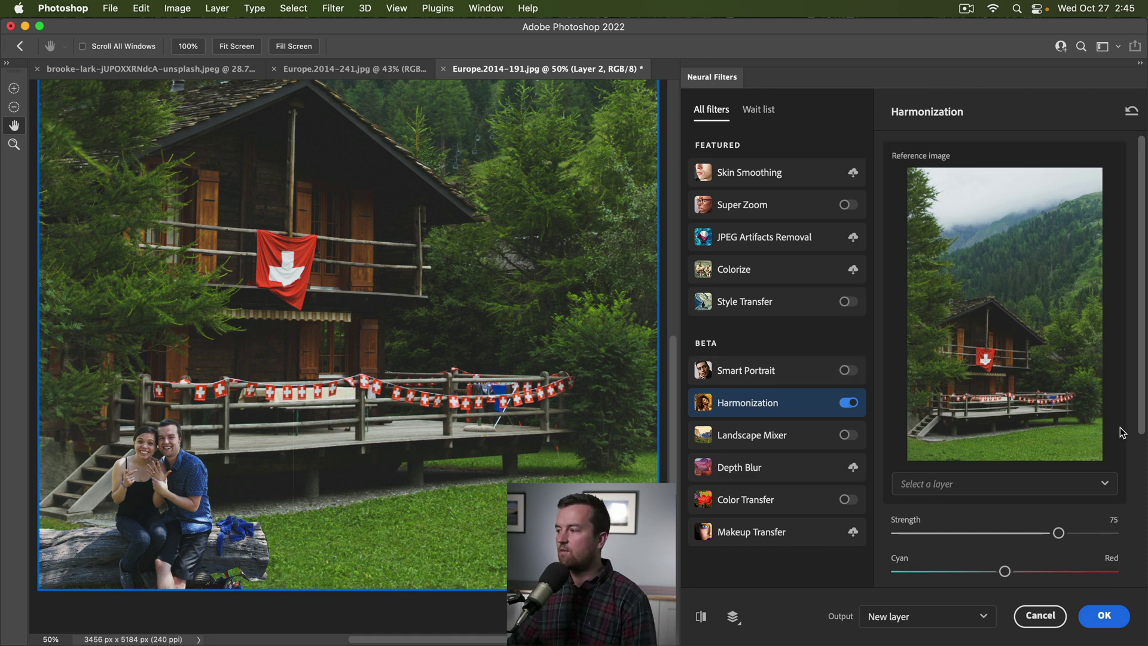
# - Output the Harmonization result to a new layer and apply it as Layer 2
pyautogui.scroll(-1, 1121, 431)
pyautogui.click(981, 480)
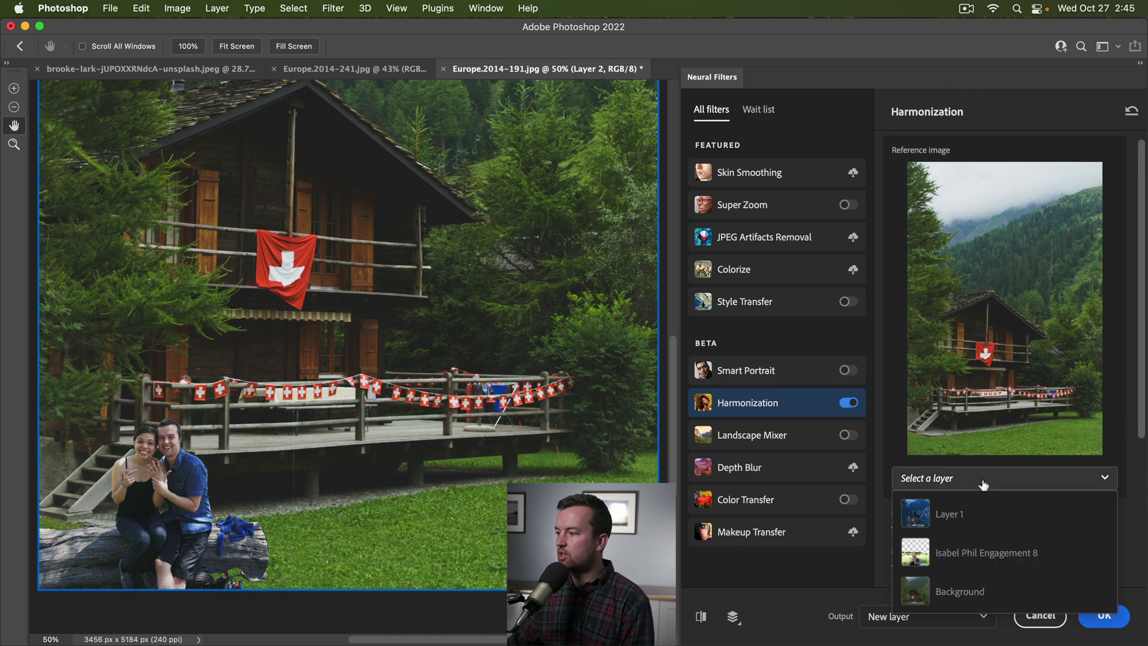
pyautogui.click(1128, 407)
pyautogui.moveTo(1142, 400); pyautogui.dragTo(1129, 632)
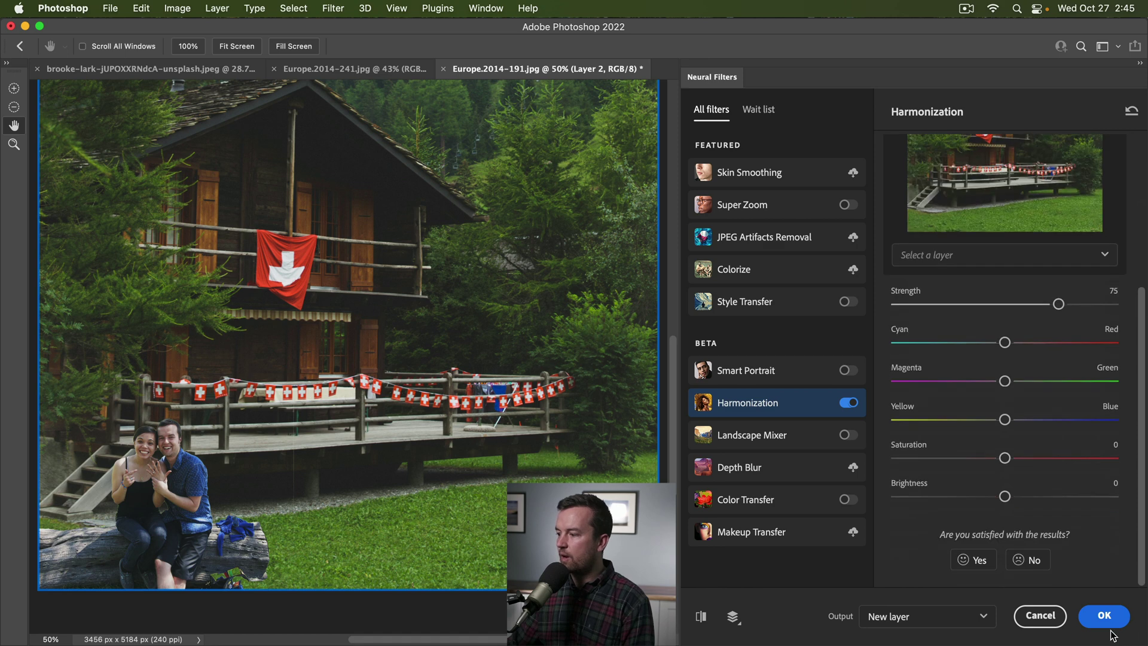
pyautogui.click(967, 618)
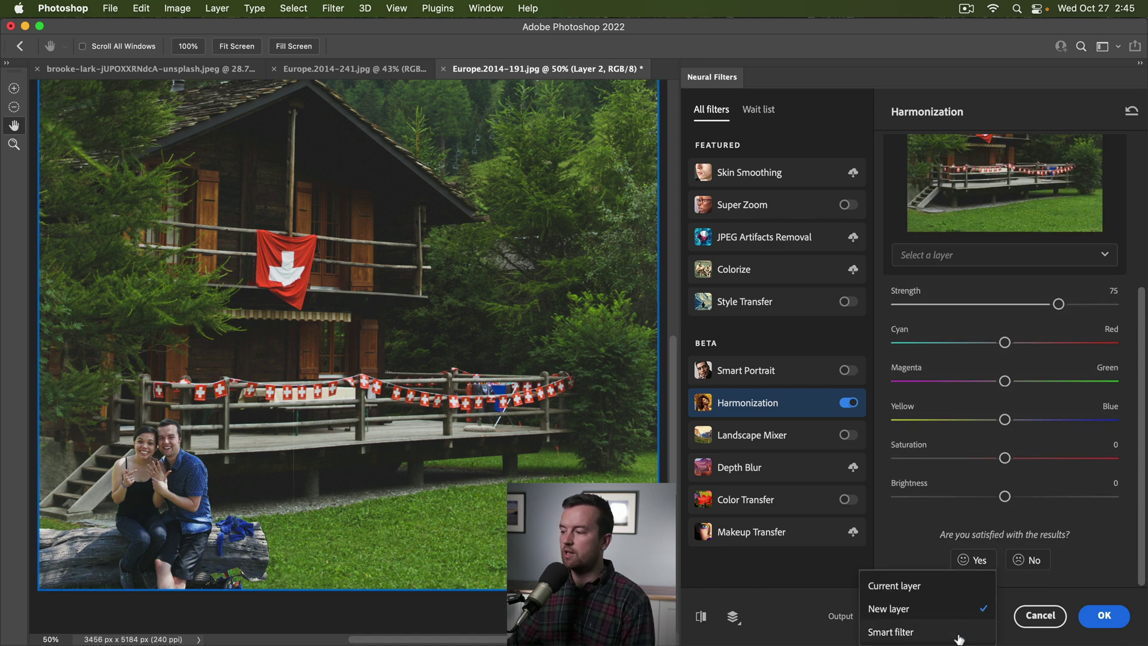
pyautogui.click(1113, 622)
pyautogui.click(1114, 622)
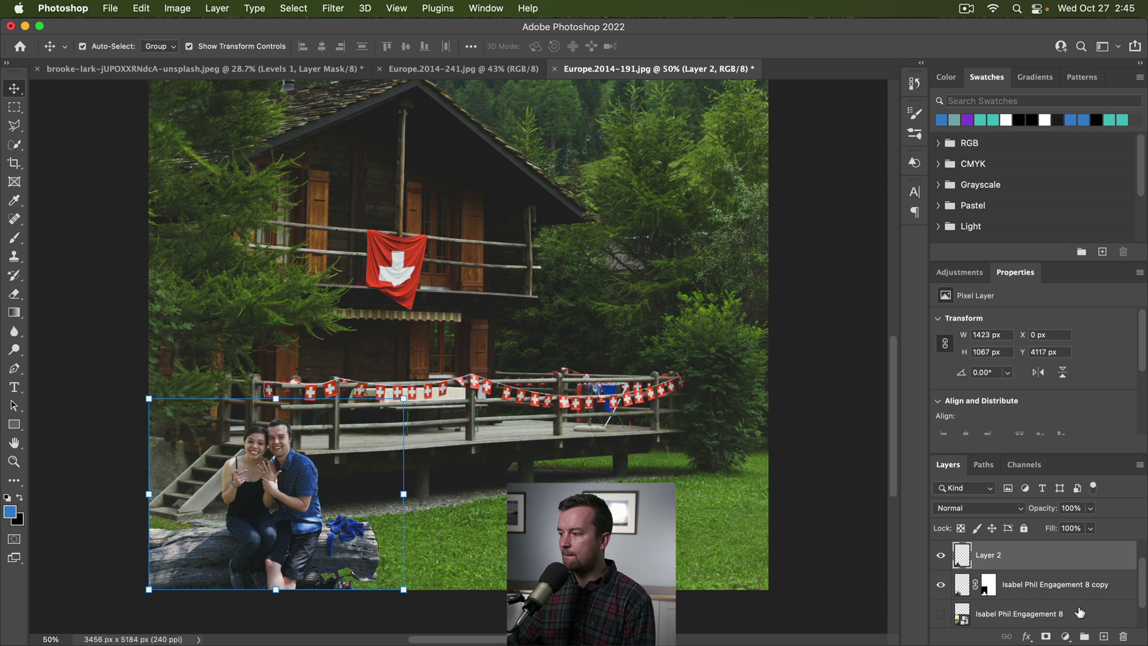
# - Compare harmonized Layer 2 on and off, then hide the unharmonized couple copy
pyautogui.click(940, 565)
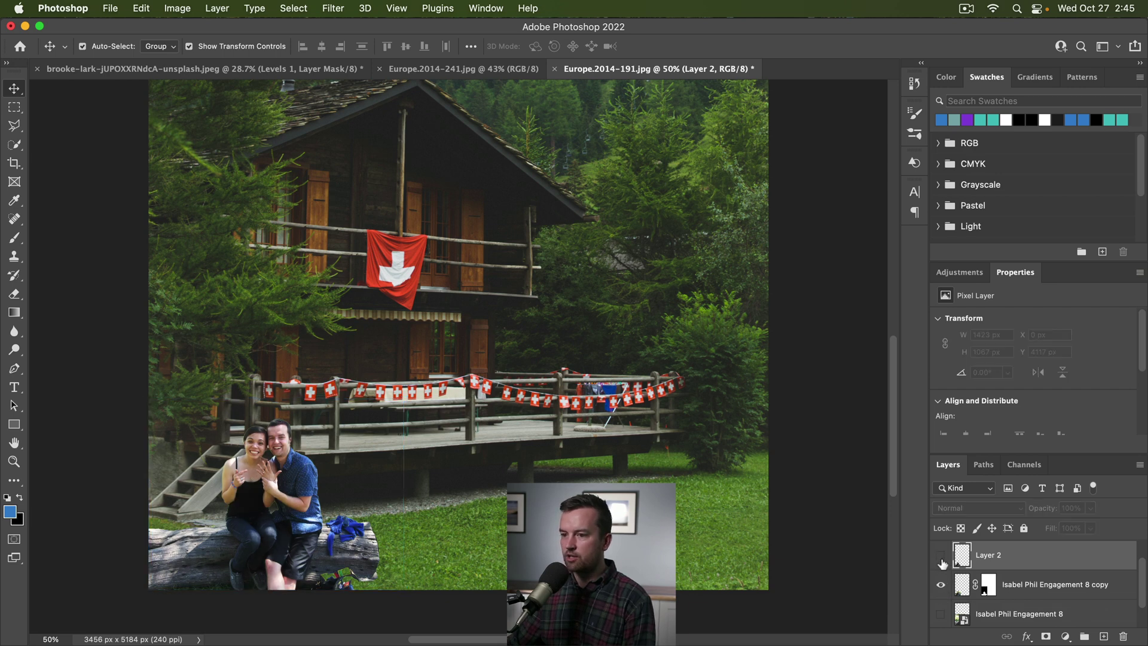
pyautogui.click(940, 565)
pyautogui.click(942, 585)
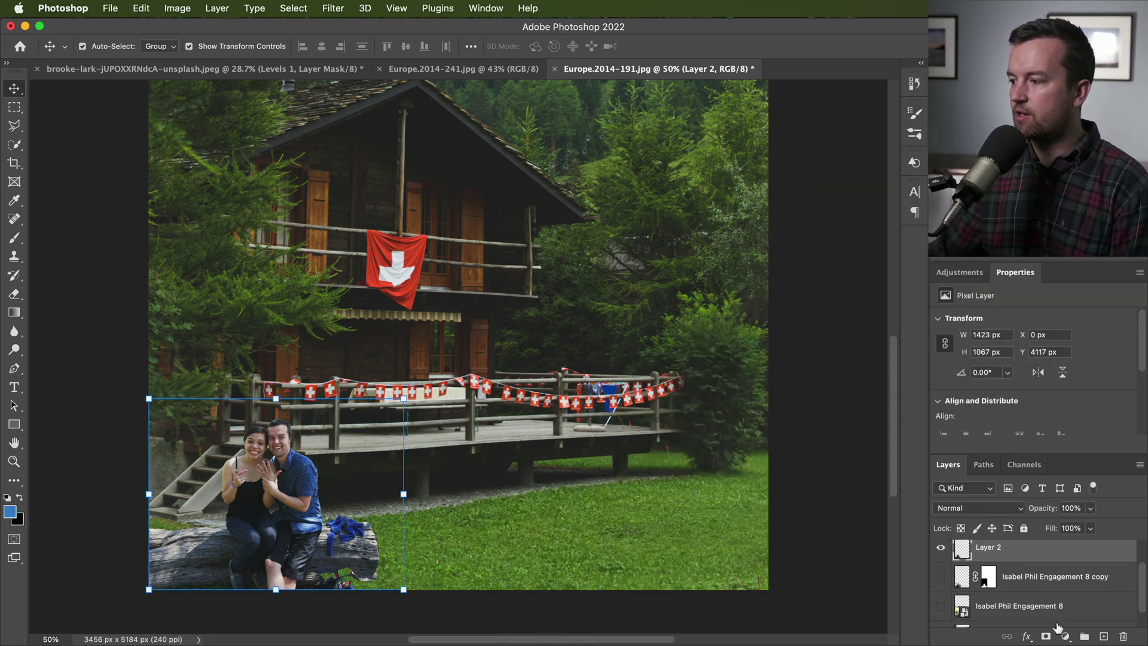
# - Duplicate the chalet Background layer as Background copy
pyautogui.scroll(-1, 1016, 574)
pyautogui.click(1016, 612)
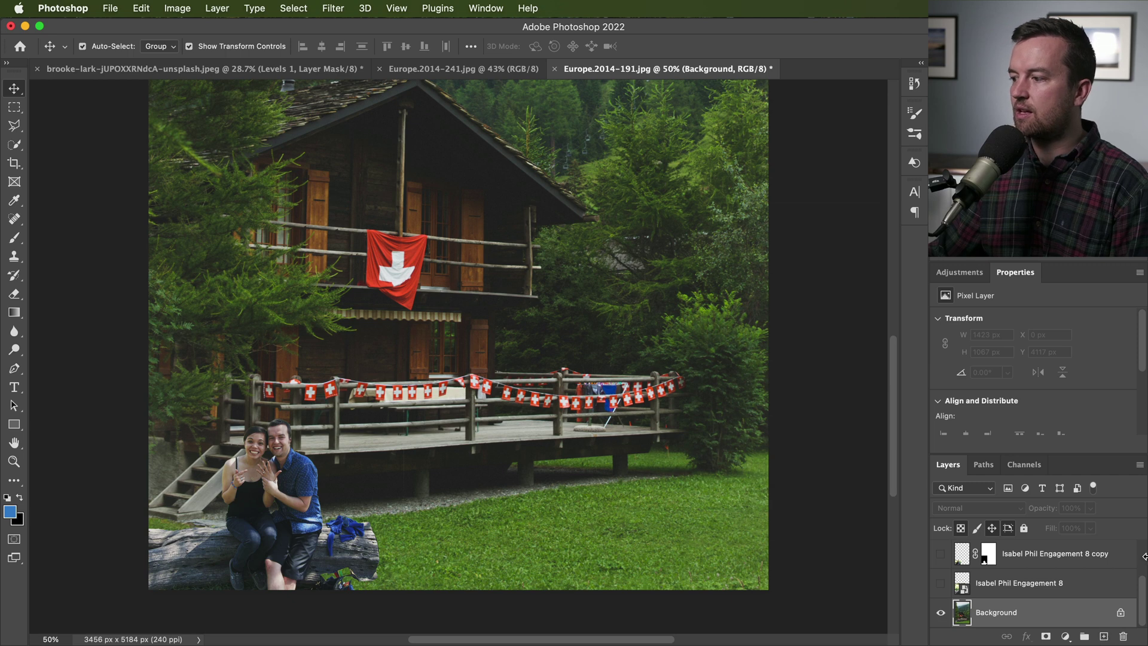
pyautogui.moveTo(1068, 613); pyautogui.dragTo(1079, 615)
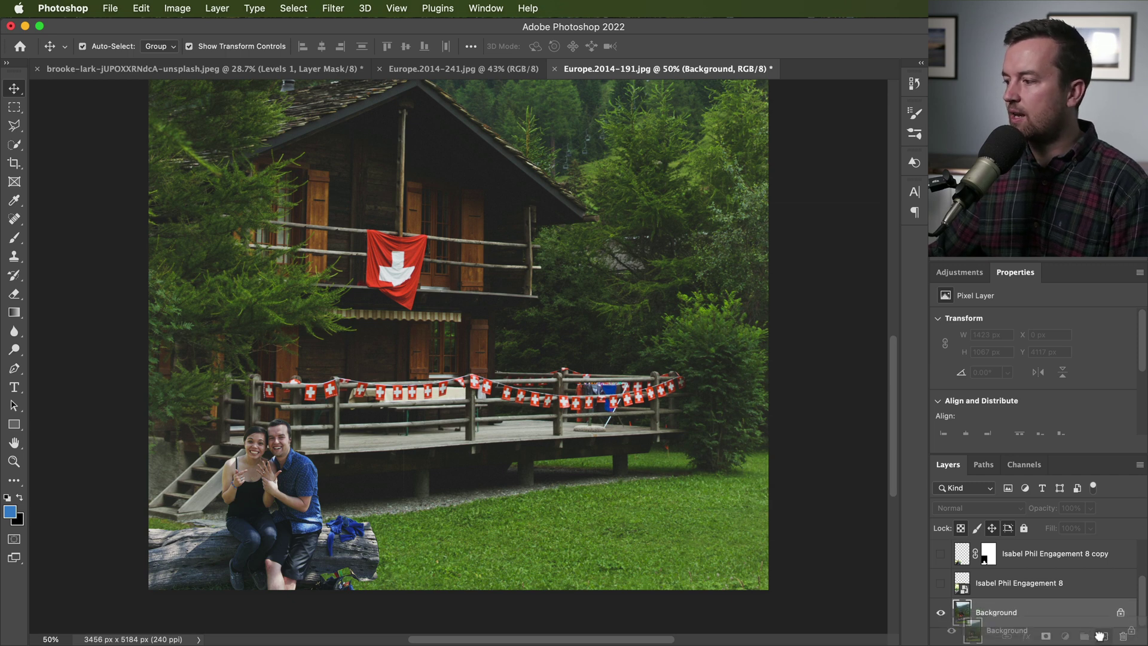
pyautogui.moveTo(1100, 635); pyautogui.dragTo(1102, 636)
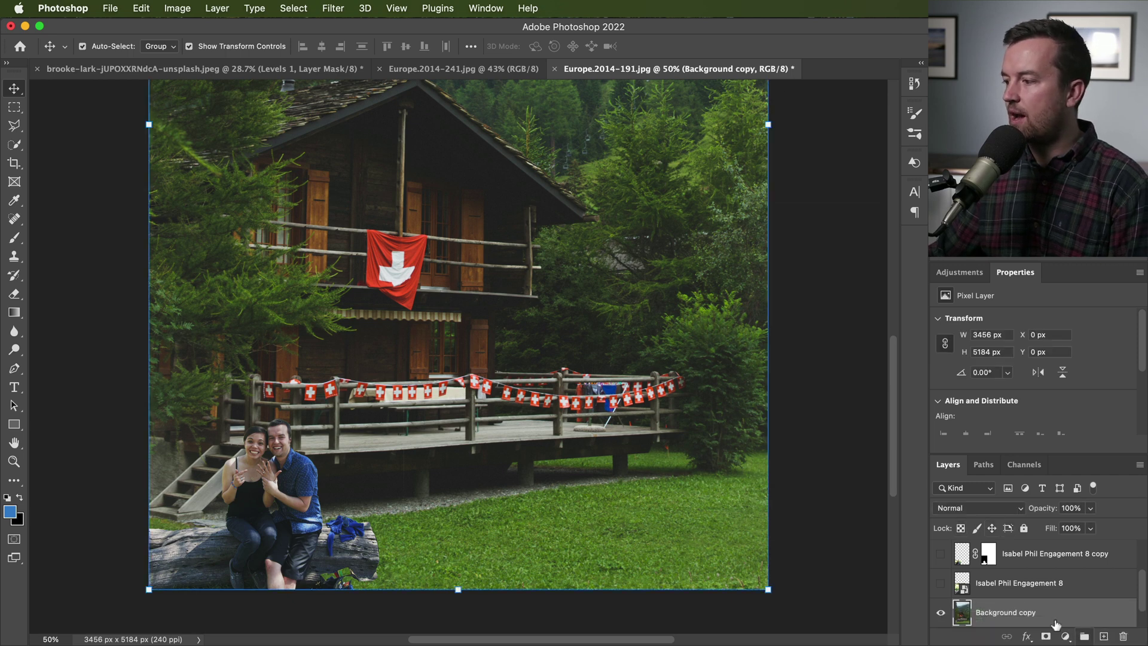
# - Apply a 2.6-pixel Gaussian Blur to the Background copy chalet scene
pyautogui.click(323, 8)
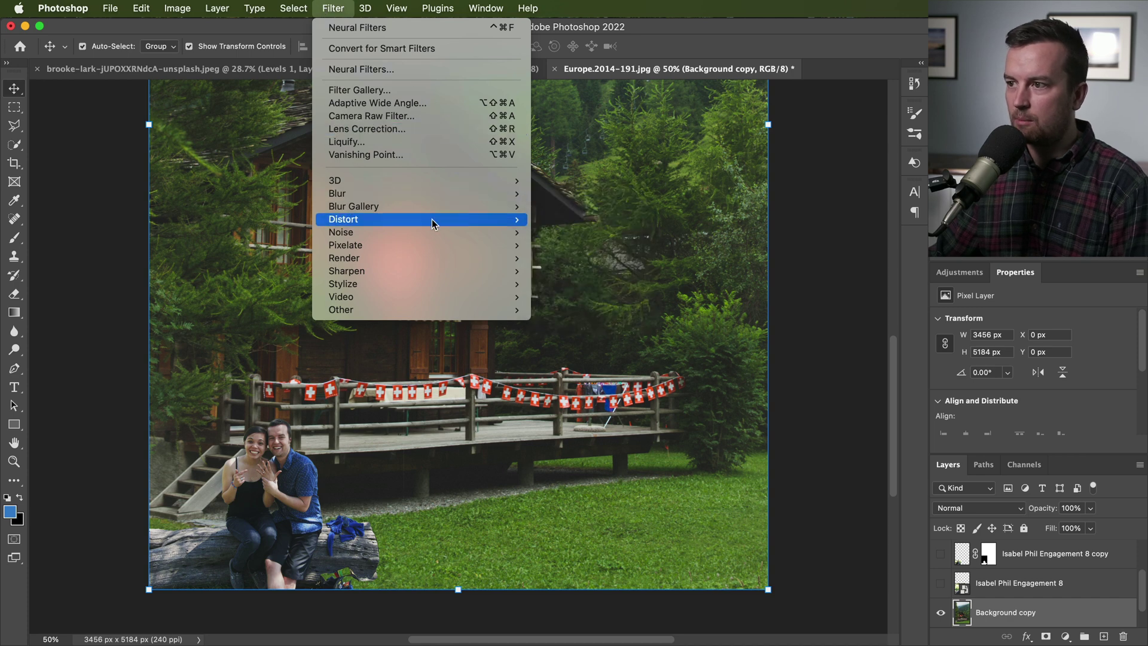
pyautogui.moveTo(436, 193)
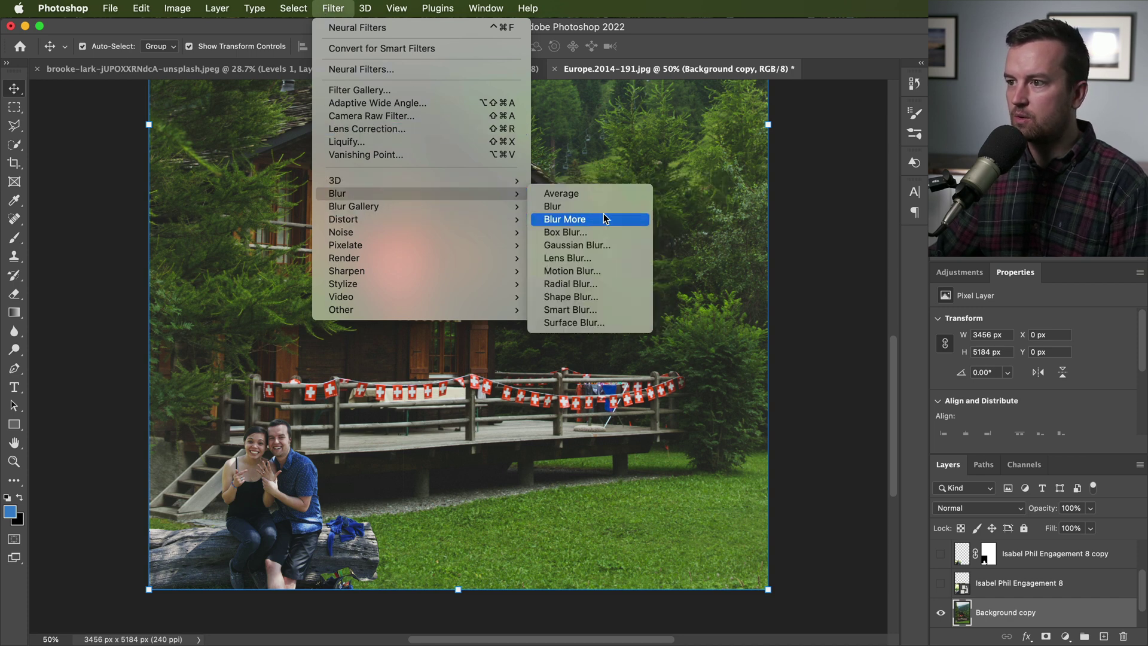
pyautogui.click(595, 245)
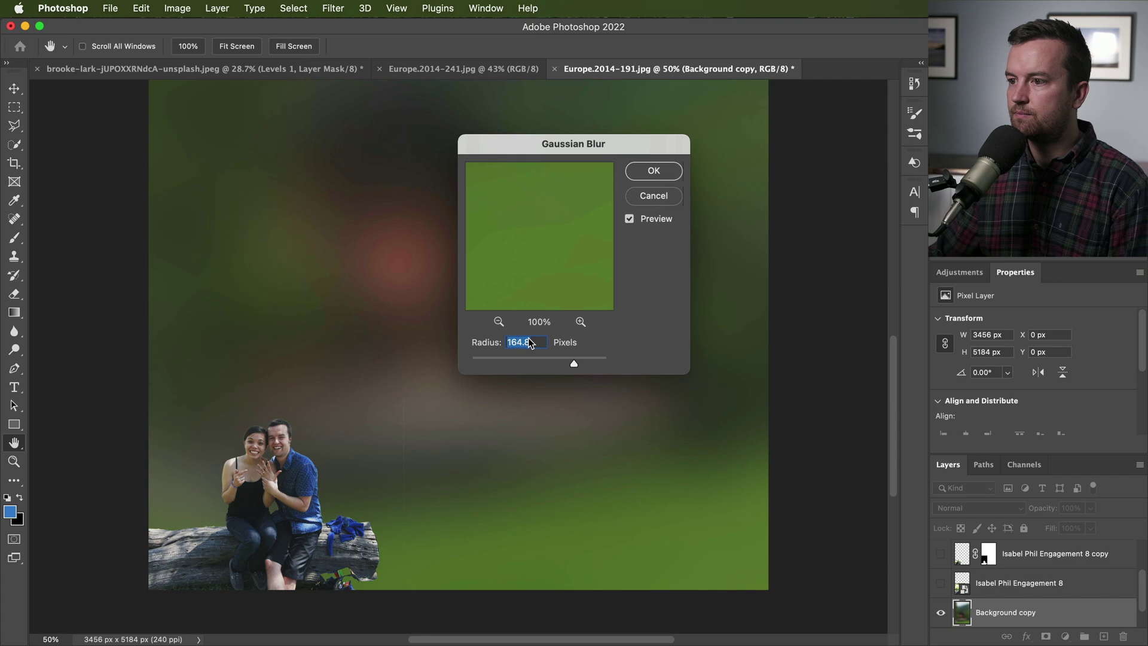
pyautogui.moveTo(497, 362); pyautogui.dragTo(487, 363)
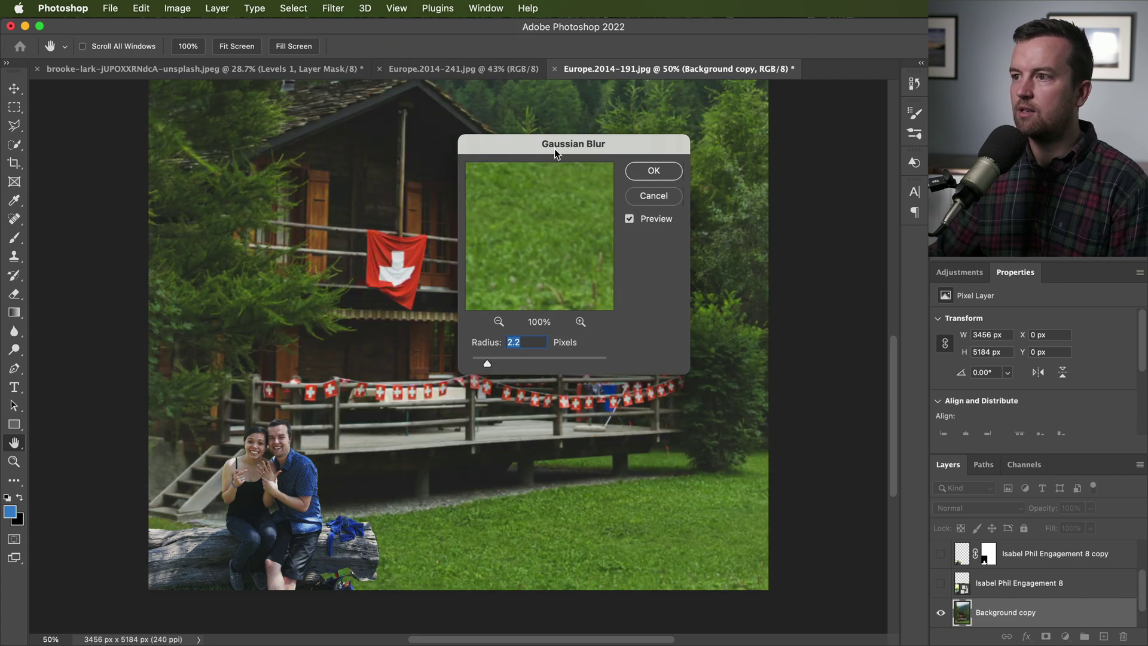
pyautogui.moveTo(555, 153); pyautogui.dragTo(778, 227)
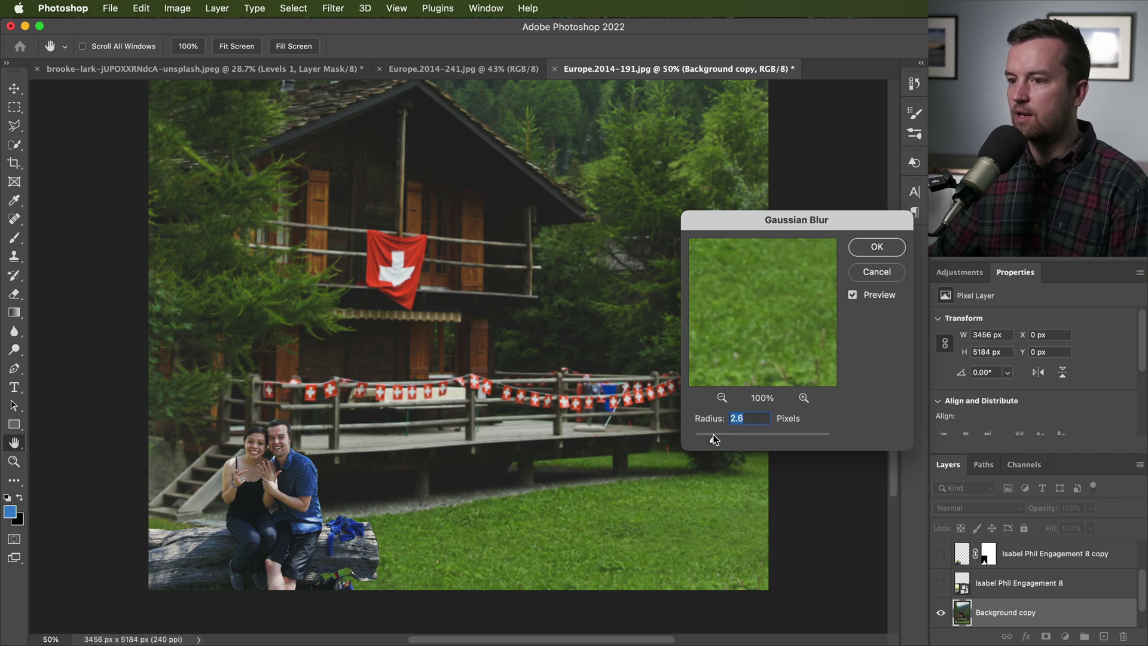
pyautogui.click(877, 246)
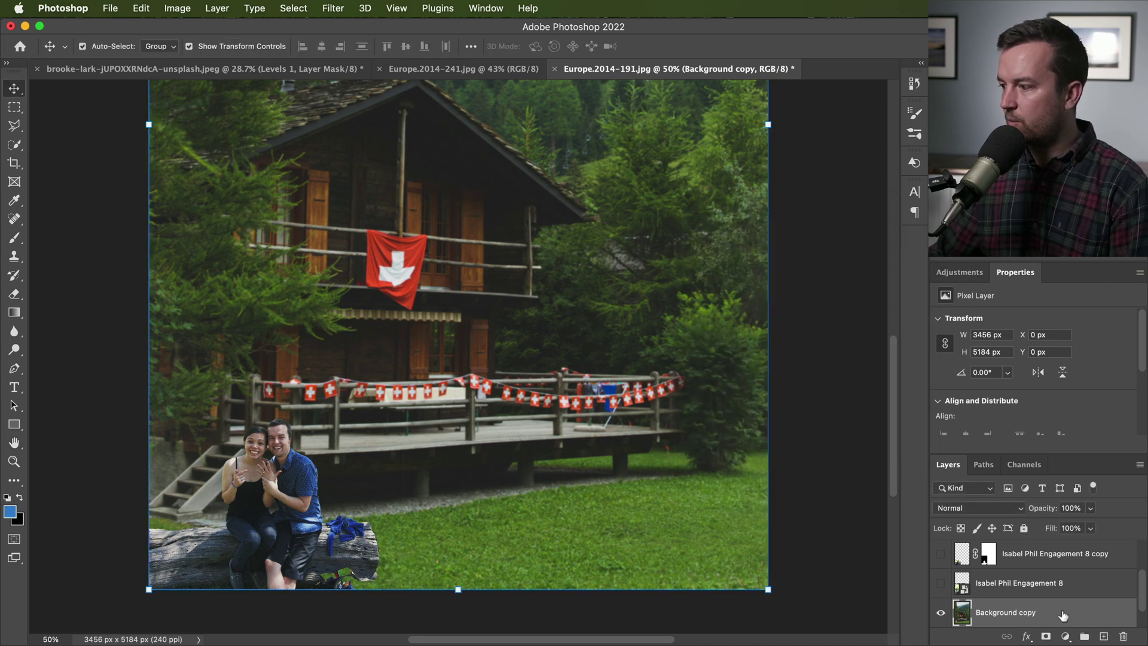
# - Add a white layer mask to the blurred Background copy and size the brush to 932 pixels
pyautogui.click(1046, 636)
pyautogui.press('b')
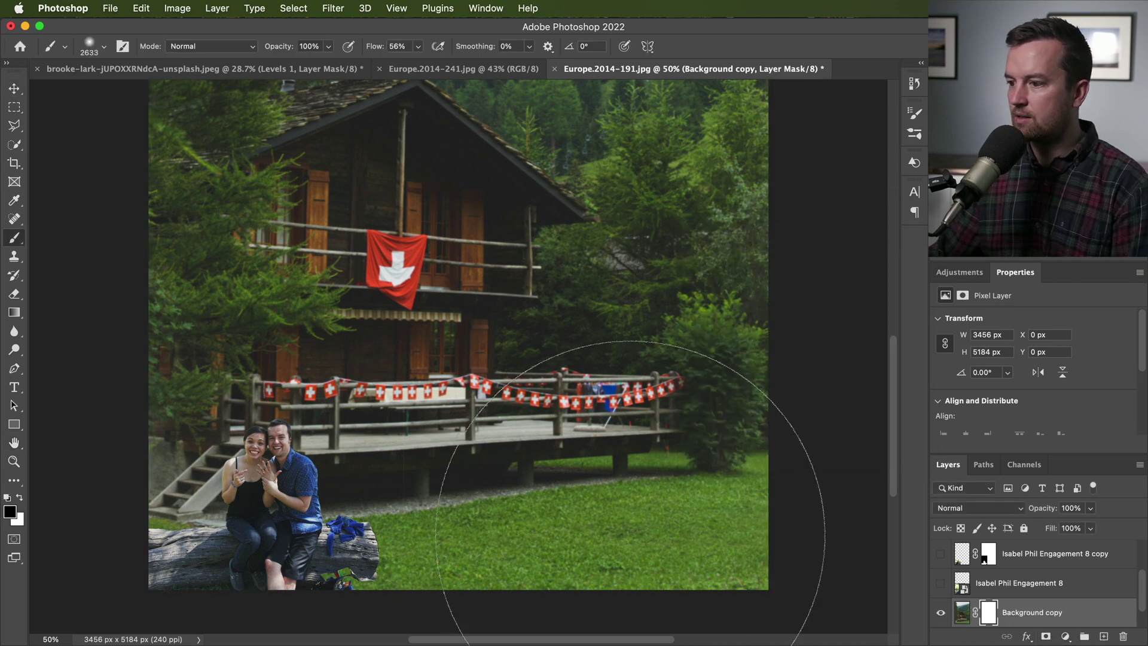
pyautogui.moveTo(687, 568); pyautogui.dragTo(583, 568)
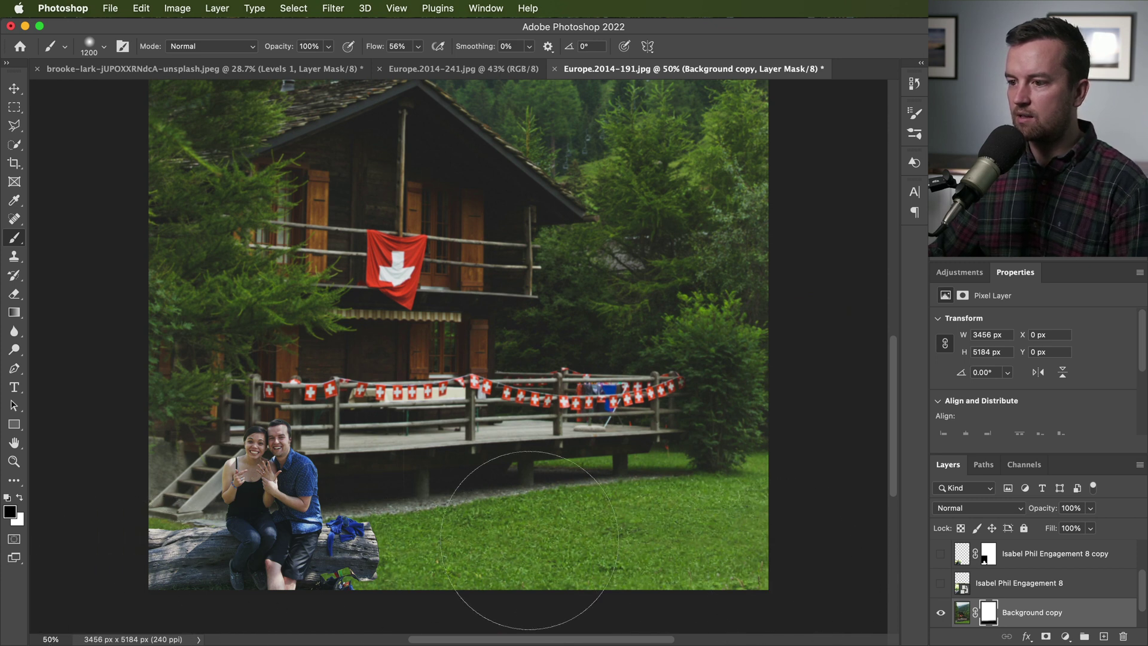
pyautogui.moveTo(777, 564); pyautogui.dragTo(728, 564)
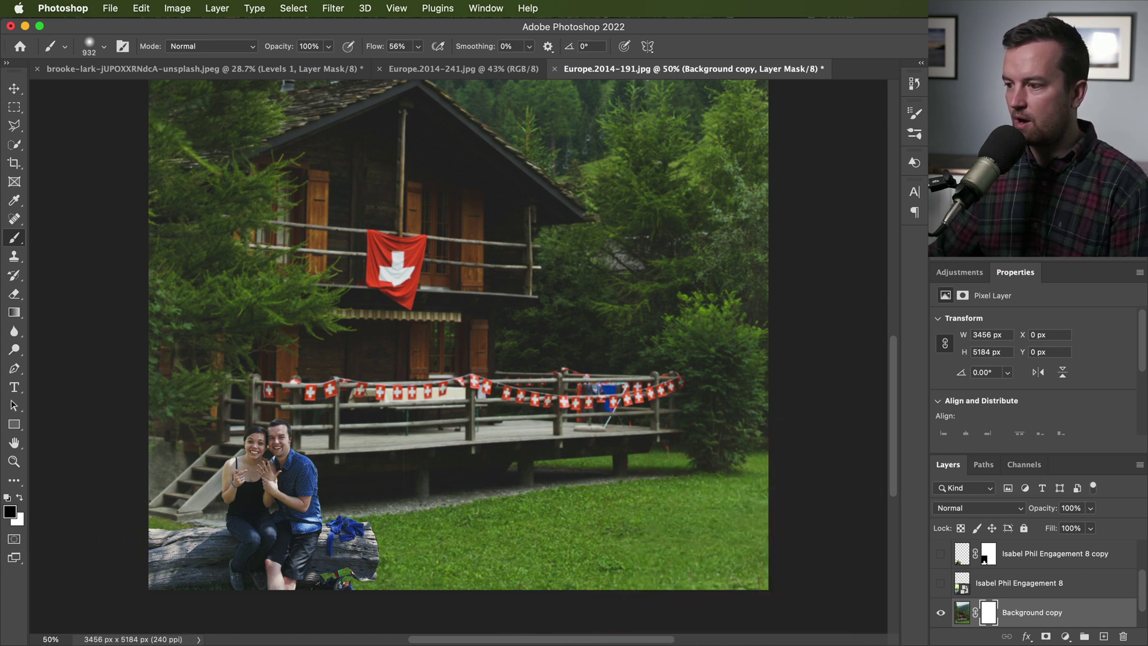
pyautogui.press('z')
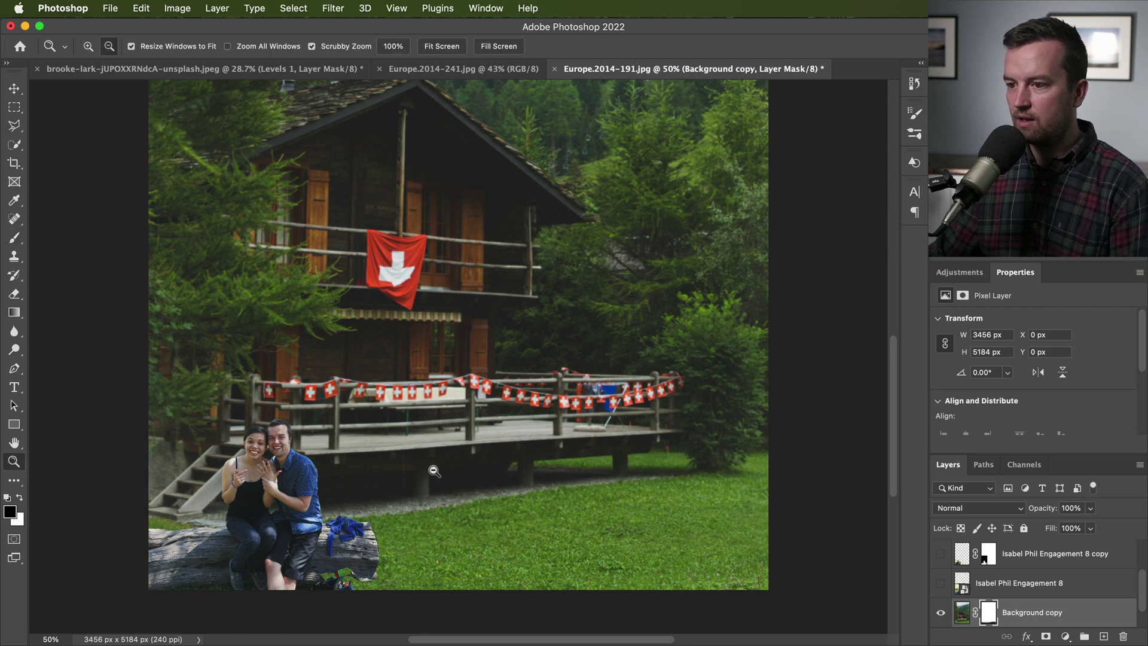
pyautogui.keyDown('alt'); pyautogui.click(434, 471); pyautogui.keyUp('alt')
pyautogui.keyDown('alt'); pyautogui.click(434, 471); pyautogui.keyUp('alt')
pyautogui.press('v')
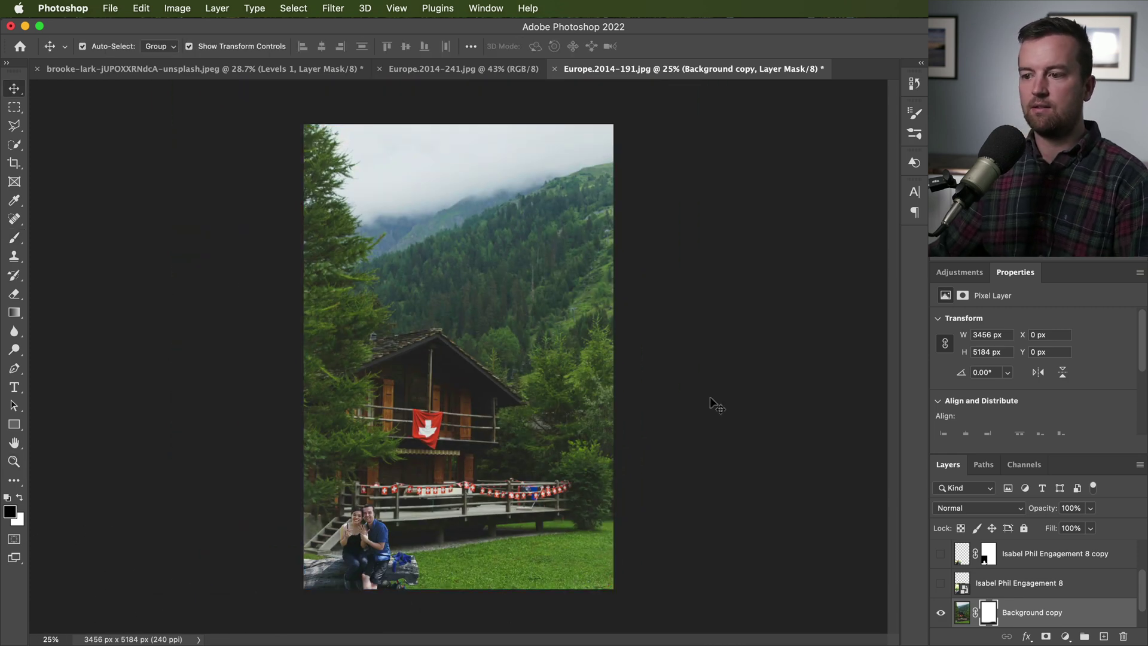
pyautogui.click(716, 407)
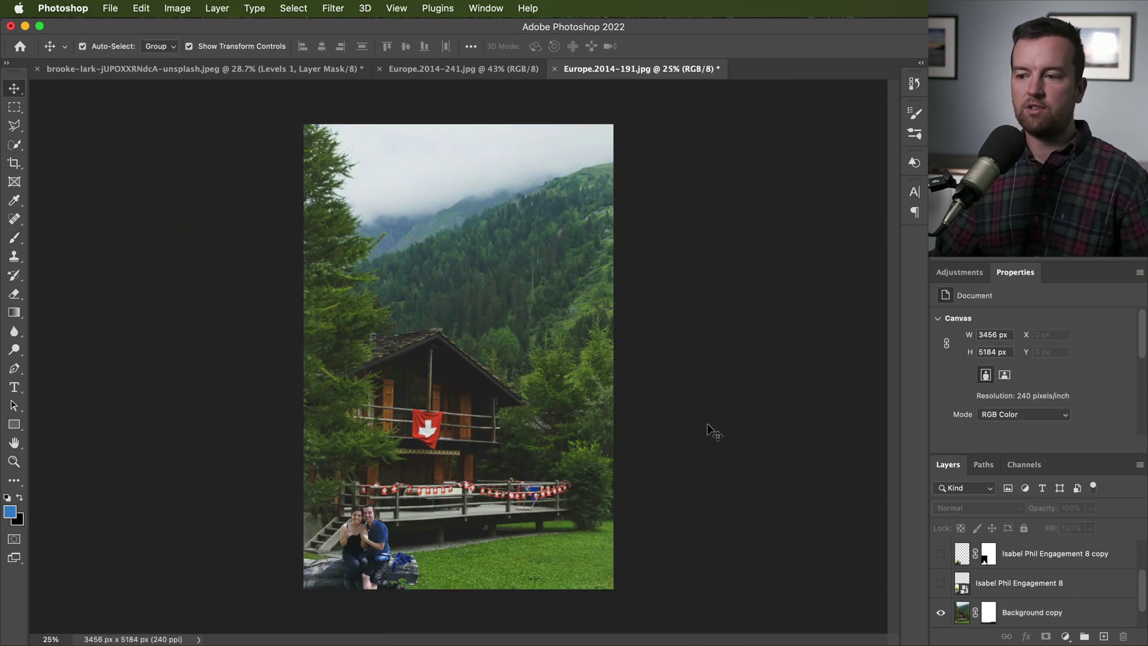